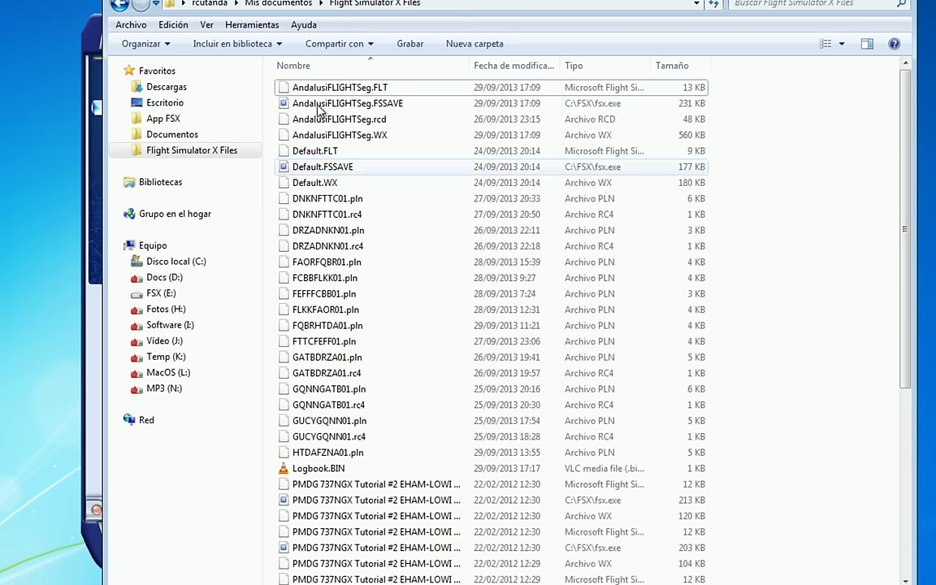
- Go up to the user profile folder, then return through Mis documentos to the Flight Simulator X Files folder
{"action": "left_click", "coordinate": [268, 4]}
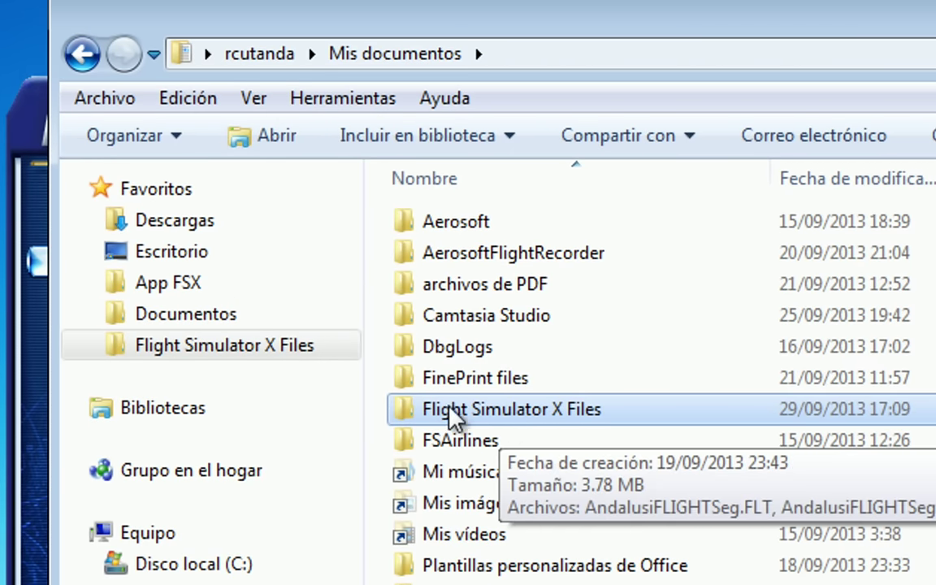
{"action": "left_click", "coordinate": [248, 52]}
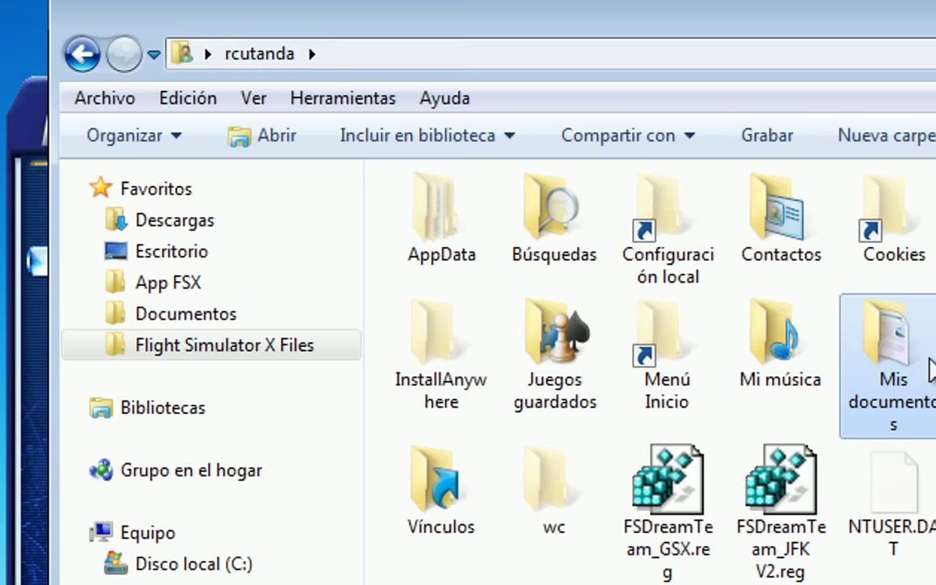
{"action": "double_click", "coordinate": [881, 359]}
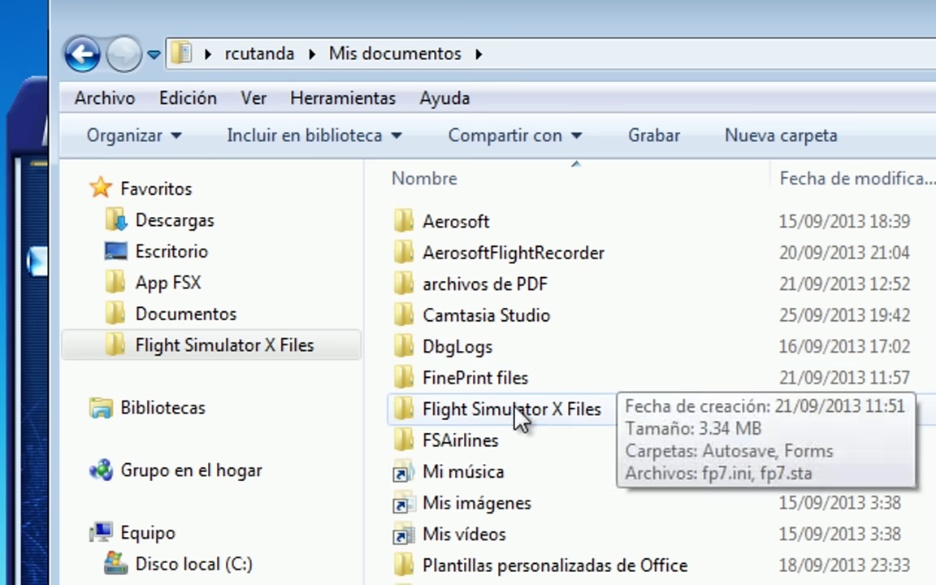
{"action": "left_click", "coordinate": [409, 415]}
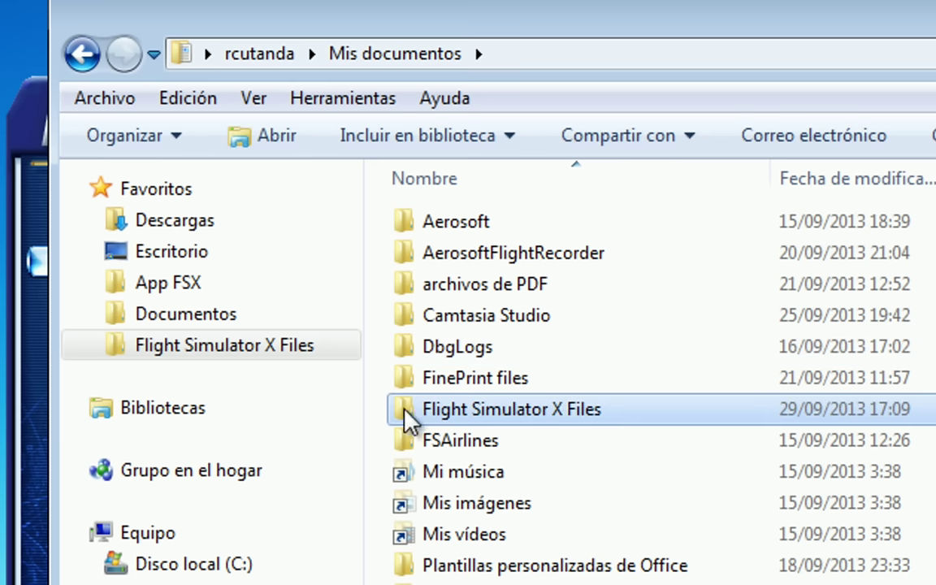
{"action": "double_click", "coordinate": [546, 419]}
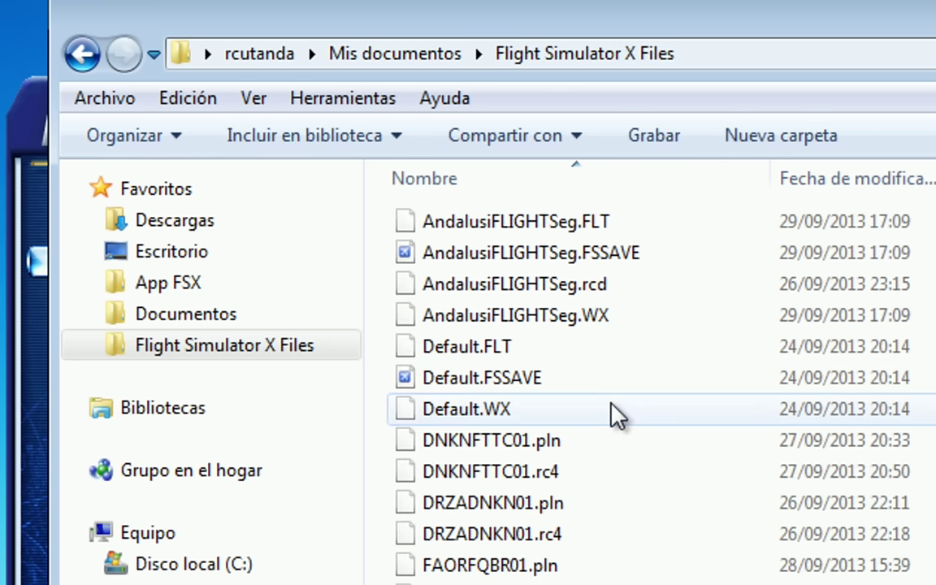
- Point out Logbook.BIN and select the saved-flight files Default.FLT, Default.FSSAVE and Default.WX
{"action": "left_click", "coordinate": [447, 357]}
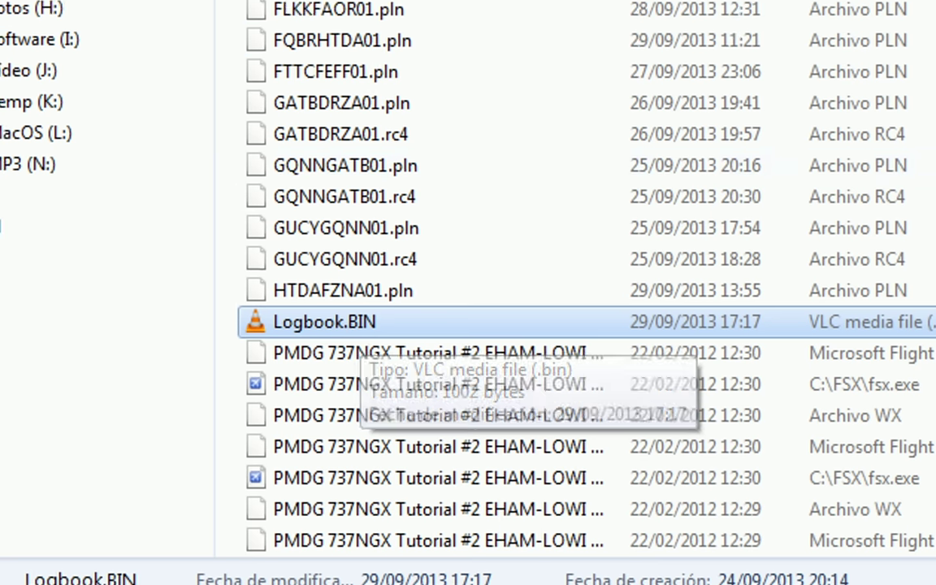
{"action": "left_click", "coordinate": [379, 52]}
{"action": "left_click", "coordinate": [455, 199]}
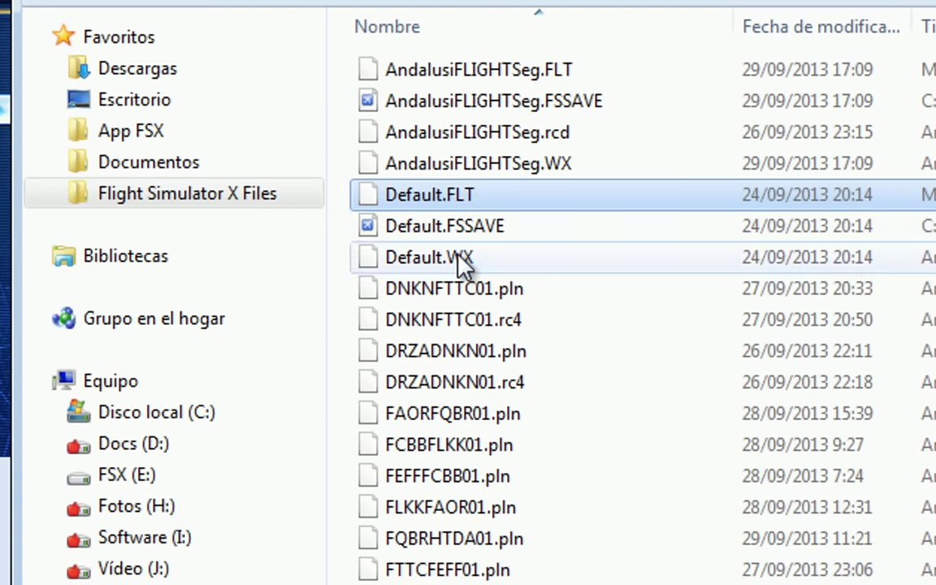
{"action": "left_click", "coordinate": [460, 258]}
{"action": "left_click", "coordinate": [431, 195], "text": "shift"}
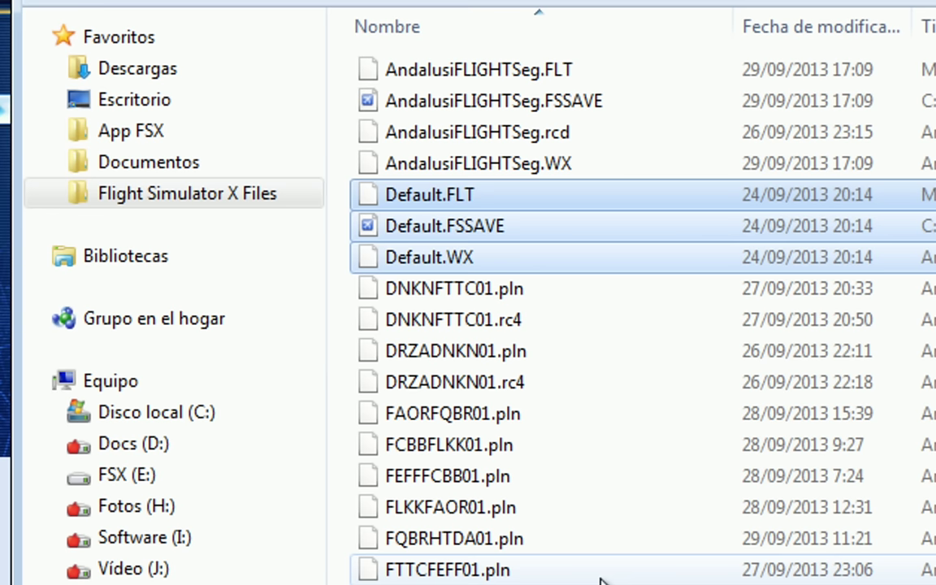
- Browse the C: drive through Usuarios and the user profile to AppData\Roaming\Microsoft\FSX and select its configuration file fsx.CFG
{"action": "left_click", "coordinate": [159, 419]}
{"action": "double_click", "coordinate": [418, 510]}
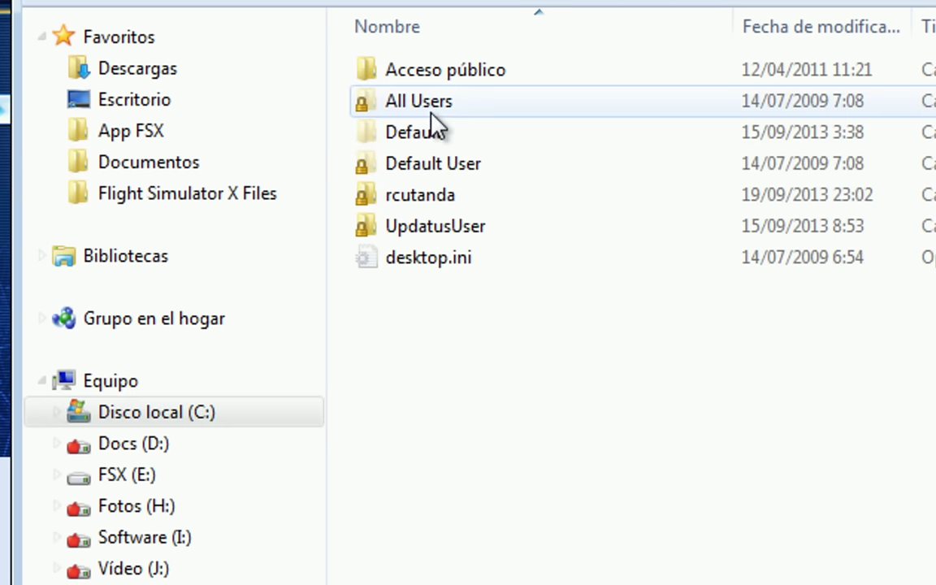
{"action": "double_click", "coordinate": [441, 193]}
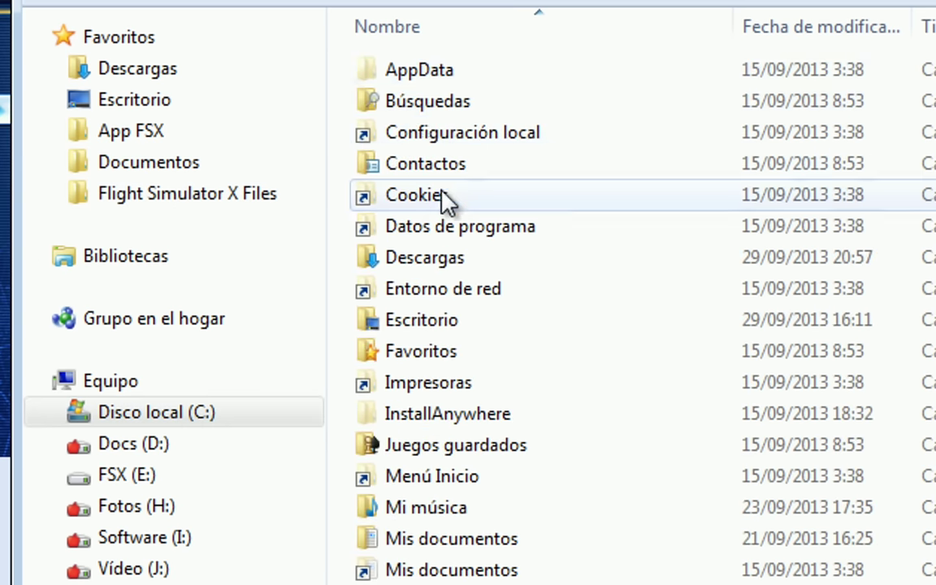
{"action": "double_click", "coordinate": [416, 75]}
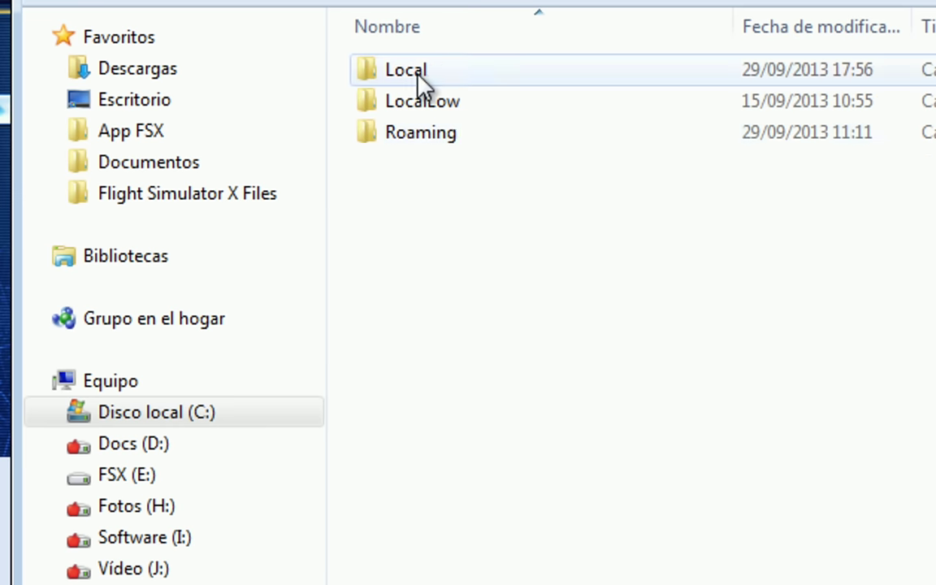
{"action": "double_click", "coordinate": [454, 136]}
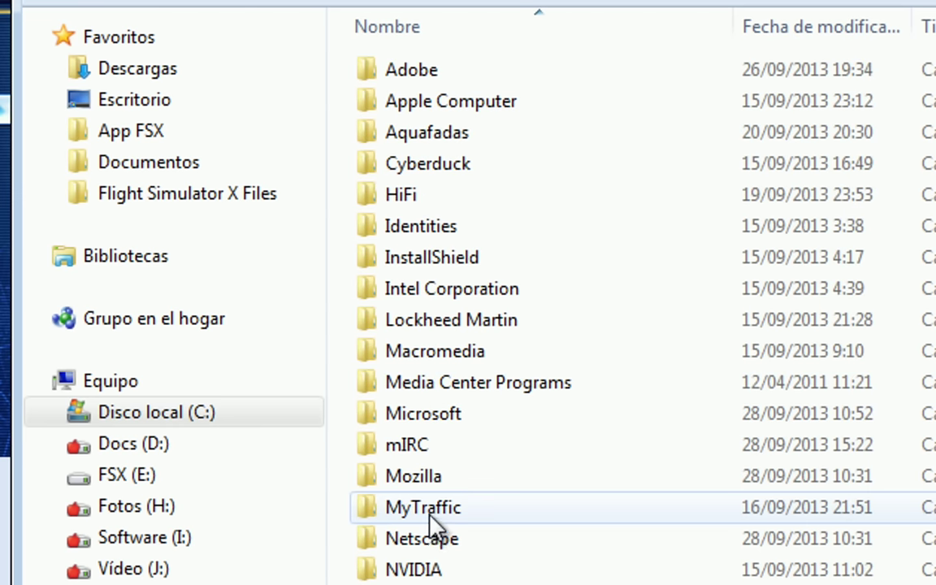
{"action": "double_click", "coordinate": [412, 414]}
{"action": "left_click", "coordinate": [378, 294]}
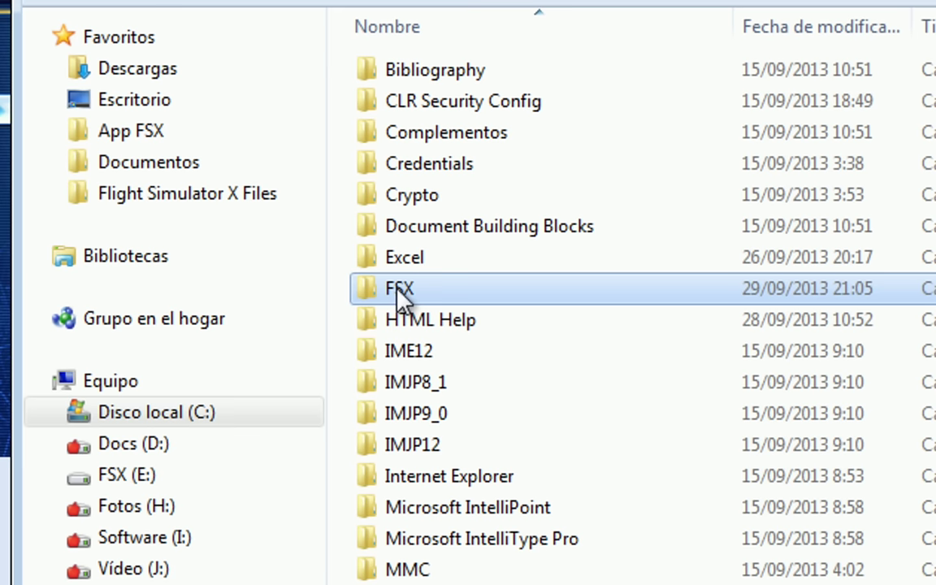
{"action": "double_click", "coordinate": [406, 297]}
{"action": "left_click", "coordinate": [438, 537]}
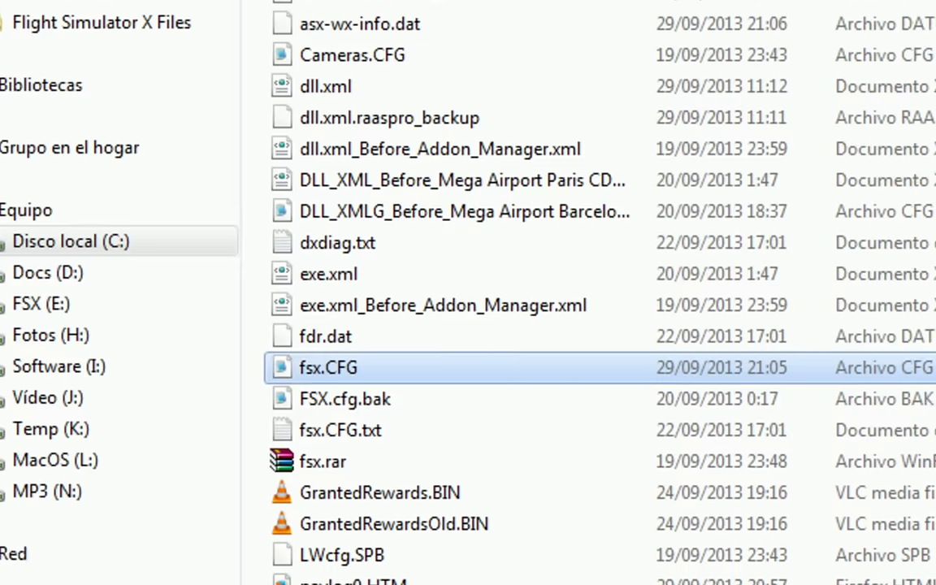
- Switch to Flight Simulator X and open the Scenery Library settings
{"action": "left_click", "coordinate": [175, 350]}
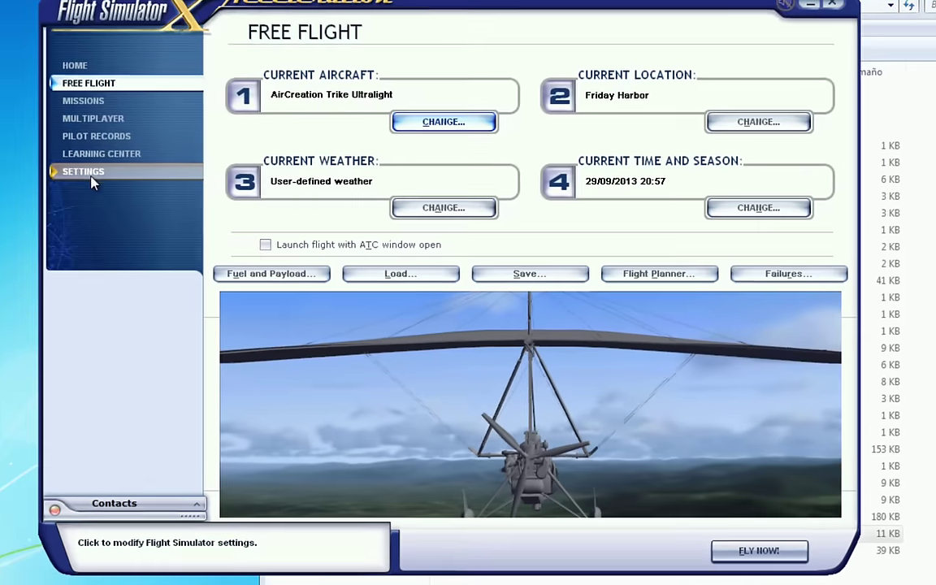
{"action": "left_click", "coordinate": [81, 171]}
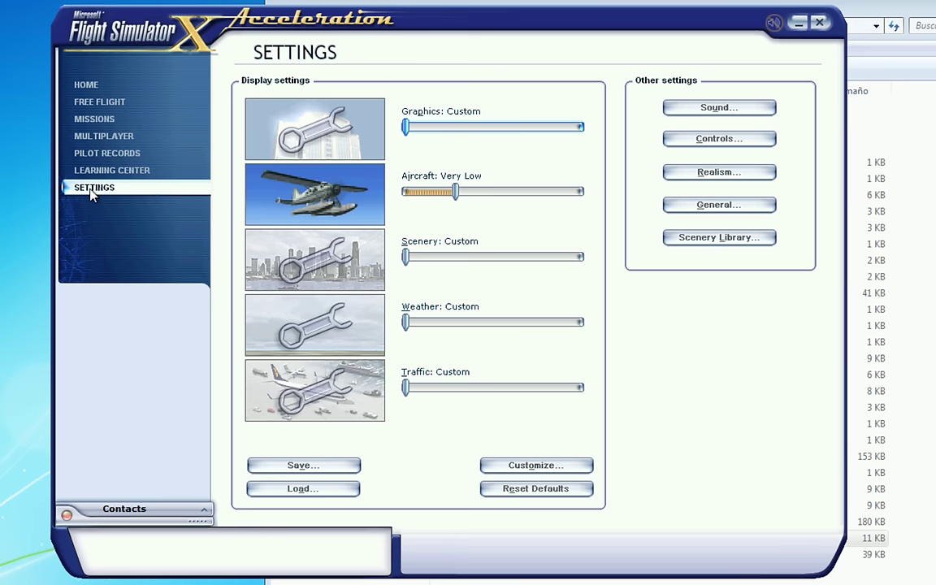
{"action": "left_click", "coordinate": [719, 237]}
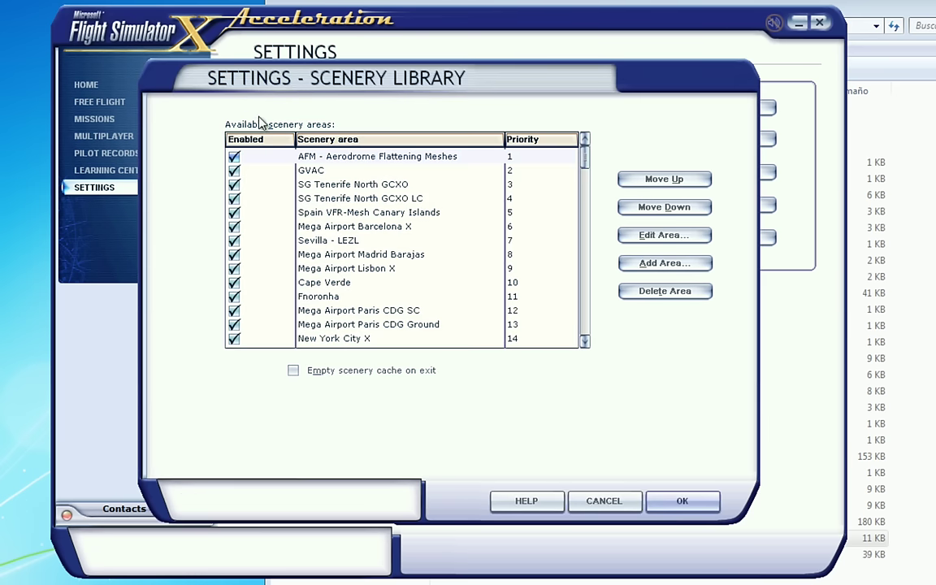
- Examine the scenery areas from AFM - Aerodrome Flattening Meshes to Mega Airport Madrid Barajas, and leave the library without saving
{"action": "left_click", "coordinate": [323, 155]}
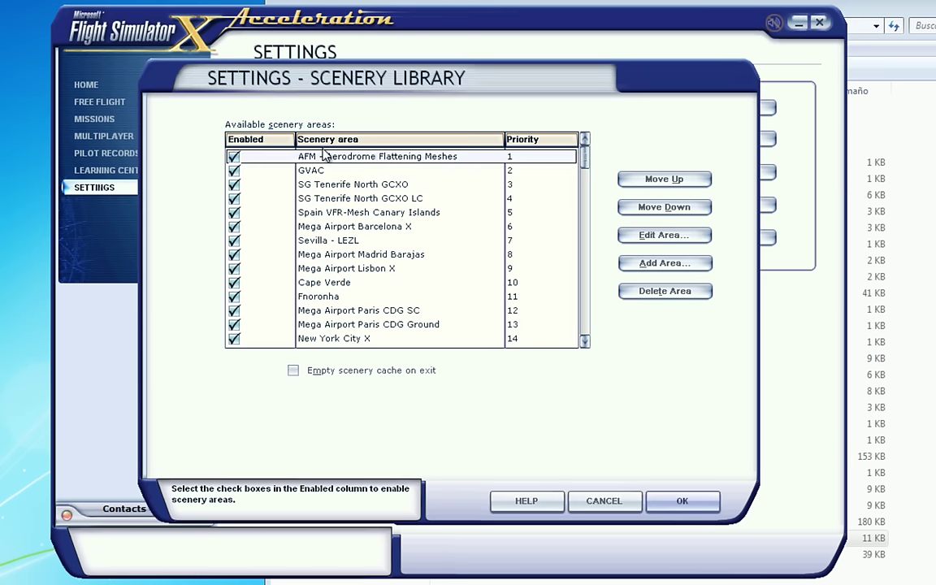
{"action": "left_click", "coordinate": [339, 172]}
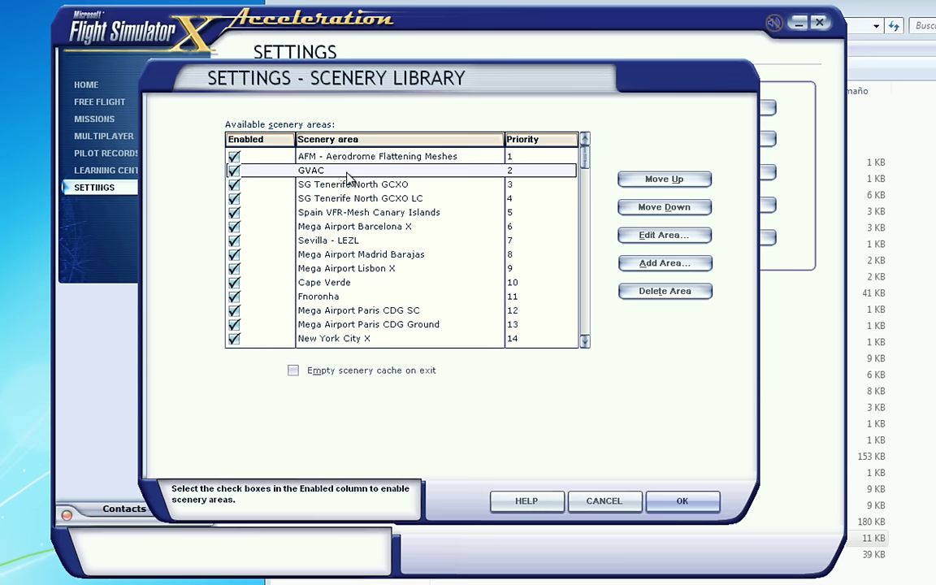
{"action": "left_click", "coordinate": [385, 186]}
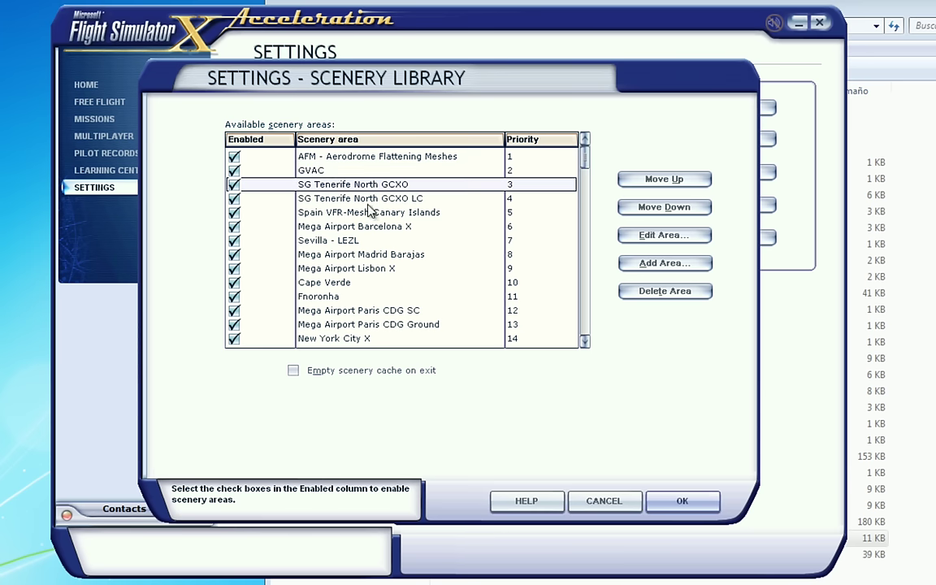
{"action": "left_click", "coordinate": [395, 215]}
{"action": "left_click", "coordinate": [384, 231]}
{"action": "left_click", "coordinate": [335, 239]}
{"action": "left_click", "coordinate": [309, 254]}
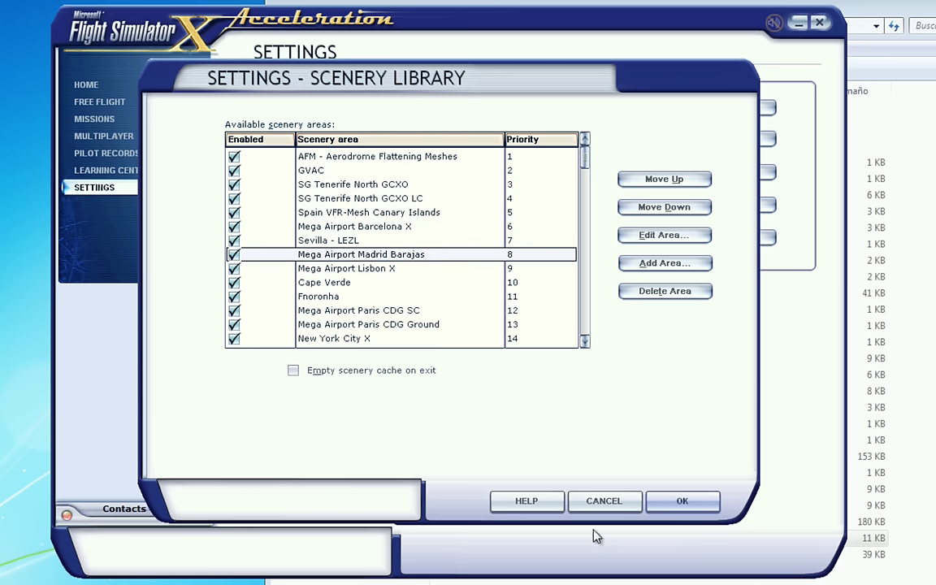
{"action": "left_click", "coordinate": [603, 500]}
- Switch to the file explorer, open scenery.cfg and highlight the last area entries at its end, then return to the file in its folder
{"action": "key", "text": "alt+Tab"}
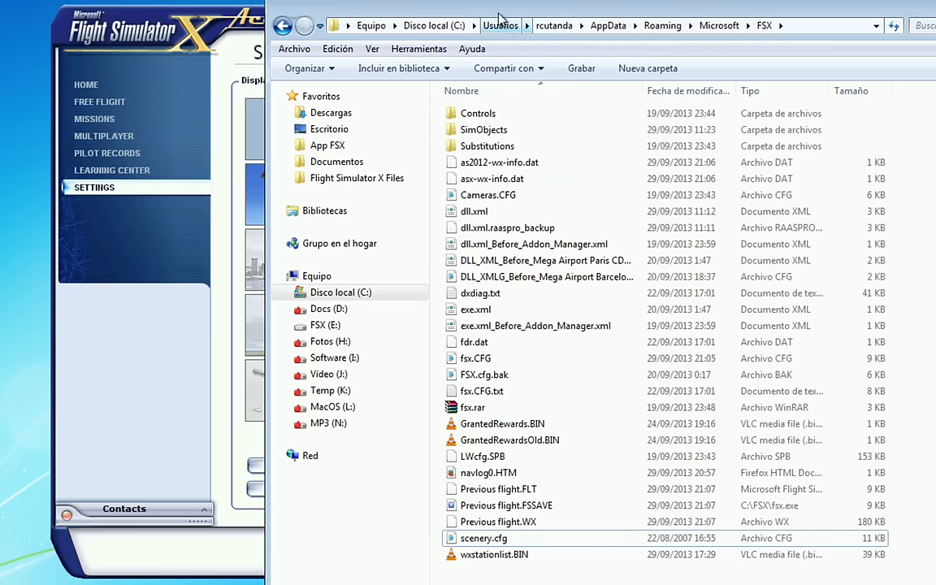
{"action": "left_click_drag", "start_coordinate": [500, 17], "coordinate": [321, 0]}
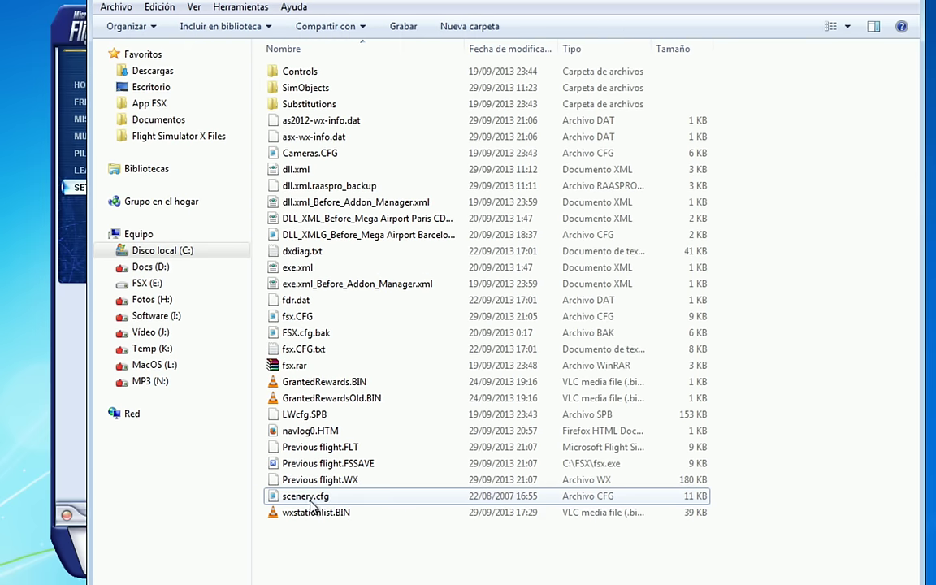
{"action": "double_click", "coordinate": [311, 500]}
{"action": "left_click_drag", "start_coordinate": [398, 50], "coordinate": [677, 0]}
{"action": "left_click_drag", "start_coordinate": [799, 48], "coordinate": [804, 549]}
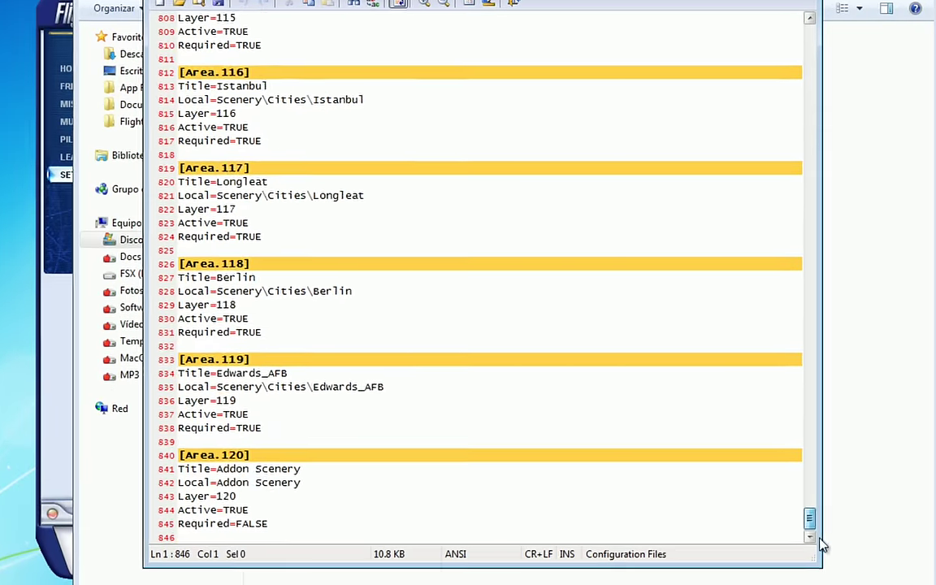
{"action": "left_click_drag", "start_coordinate": [284, 526], "coordinate": [187, 360]}
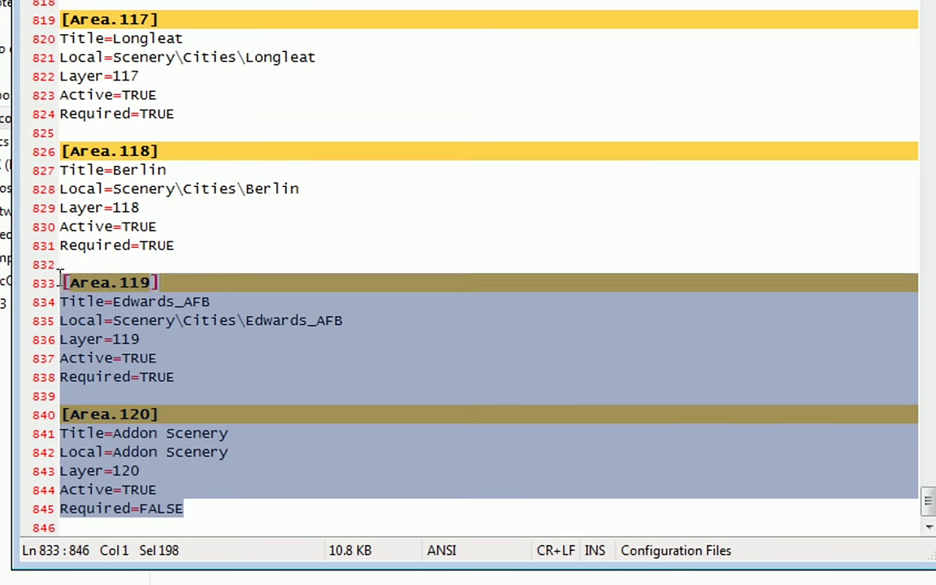
{"action": "left_click_drag", "start_coordinate": [60, 274], "coordinate": [29, 91]}
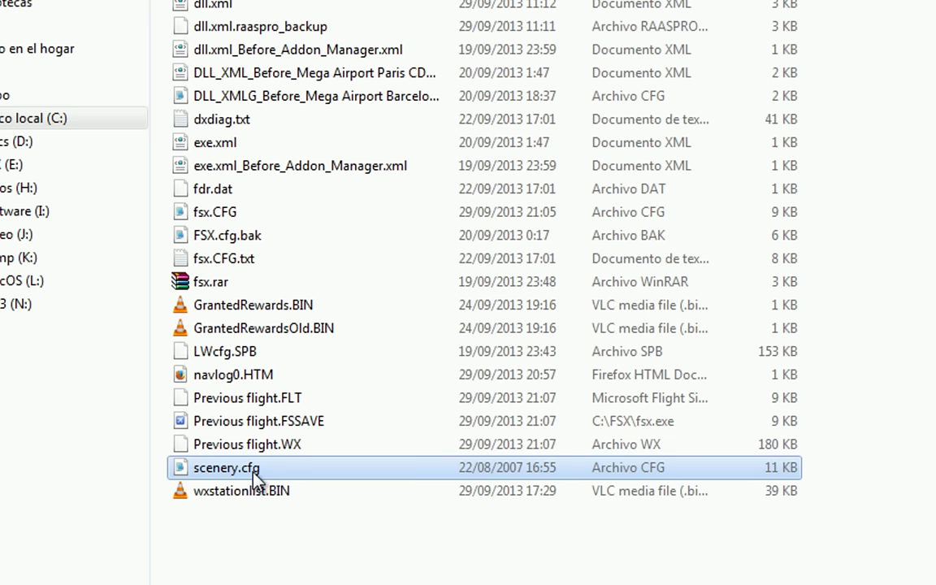
{"action": "left_click", "coordinate": [253, 471]}
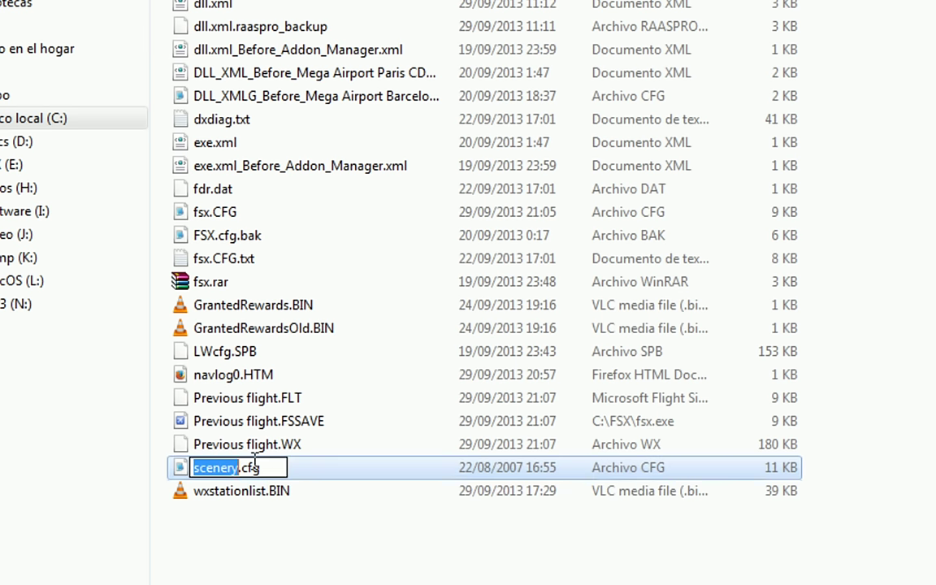
{"action": "left_click", "coordinate": [181, 465]}
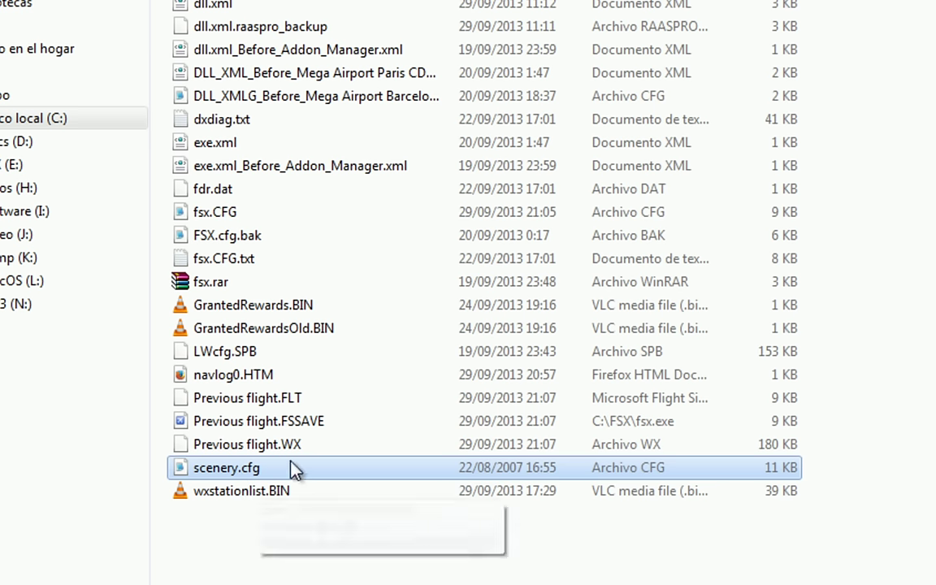
- Open the root of the C: drive and locate the hidden ProgramData folder
{"action": "left_click", "coordinate": [37, 118]}
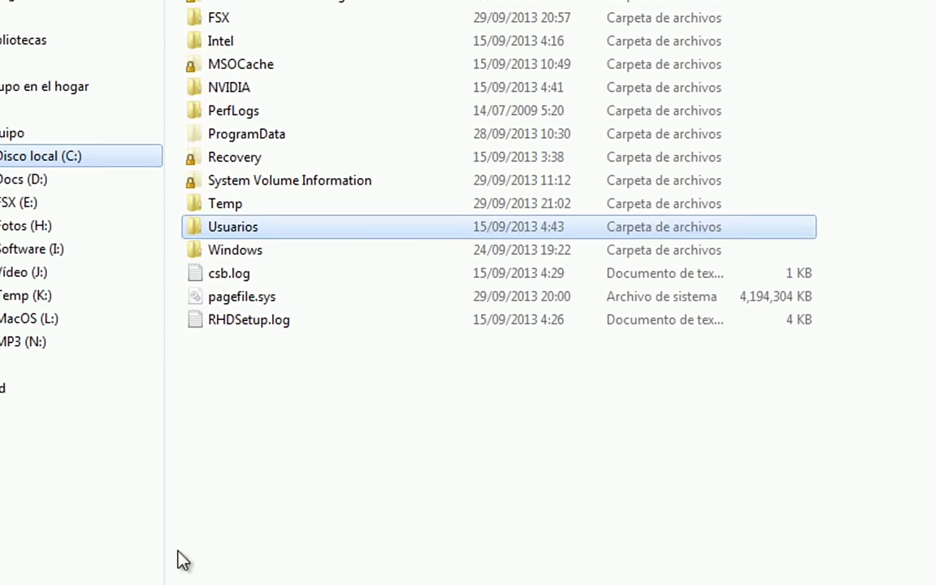
{"action": "left_click", "coordinate": [183, 561]}
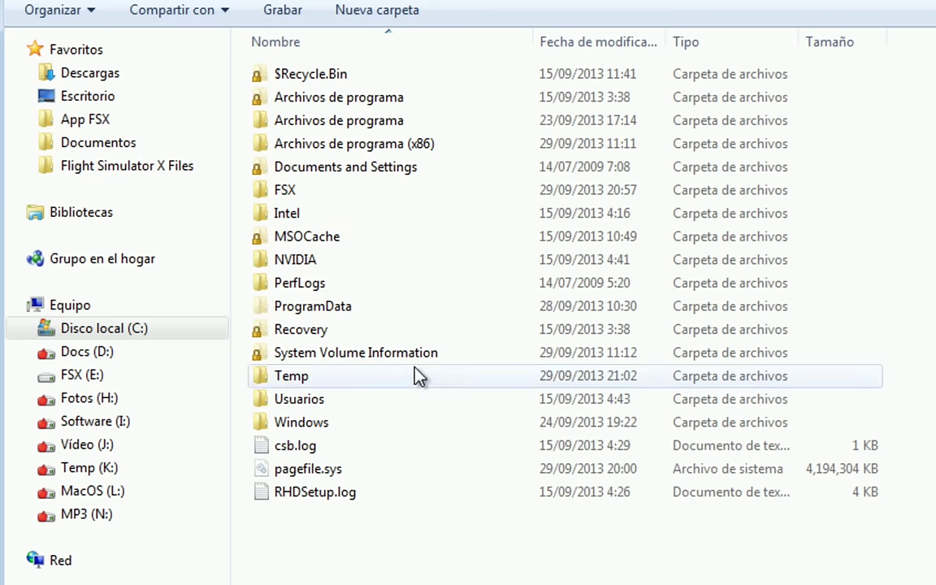
{"action": "left_click", "coordinate": [354, 308]}
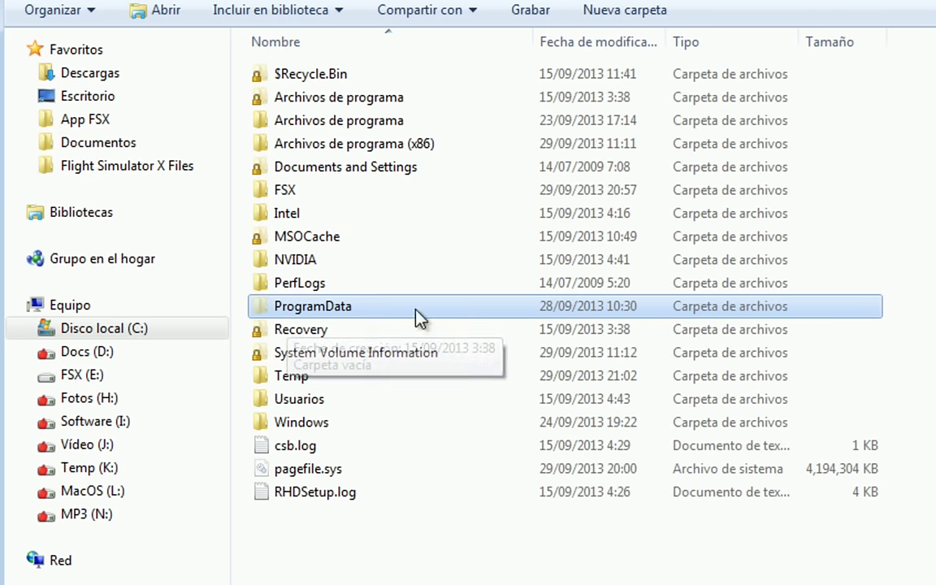
{"action": "left_click", "coordinate": [361, 522]}
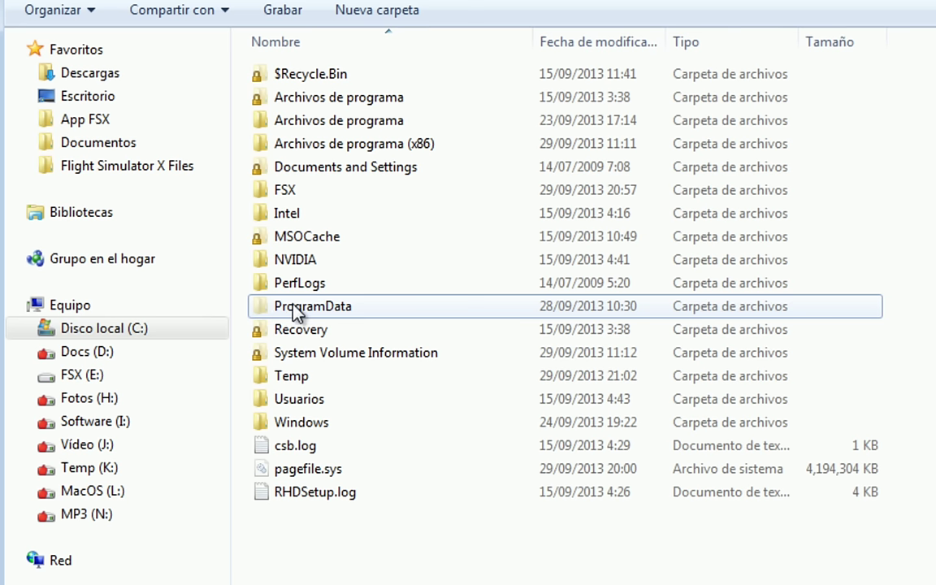
- Check the folder view option for showing hidden files, folders and drives, and close the options without applying
{"action": "left_click", "coordinate": [79, 13]}
{"action": "left_click", "coordinate": [136, 228]}
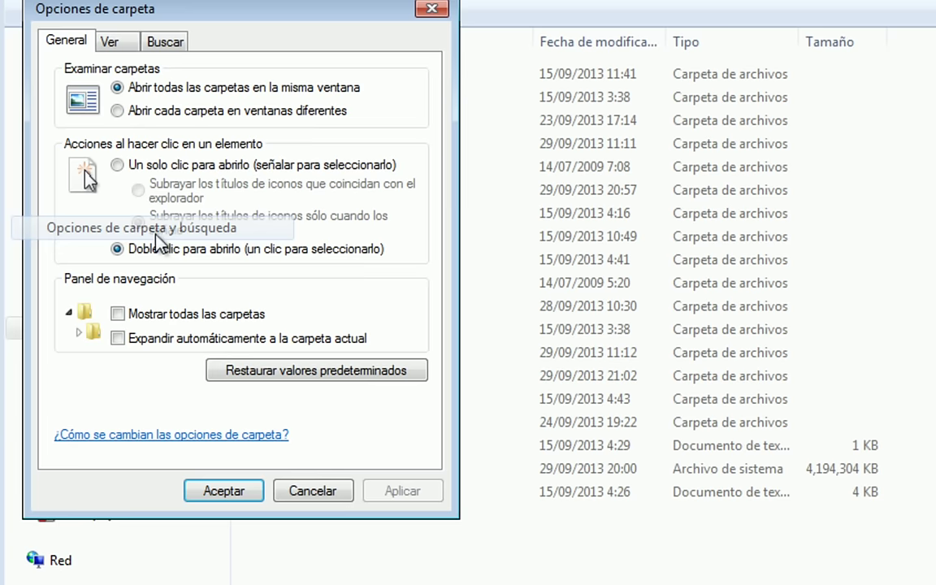
{"action": "left_click", "coordinate": [109, 39]}
{"action": "left_click", "coordinate": [130, 313]}
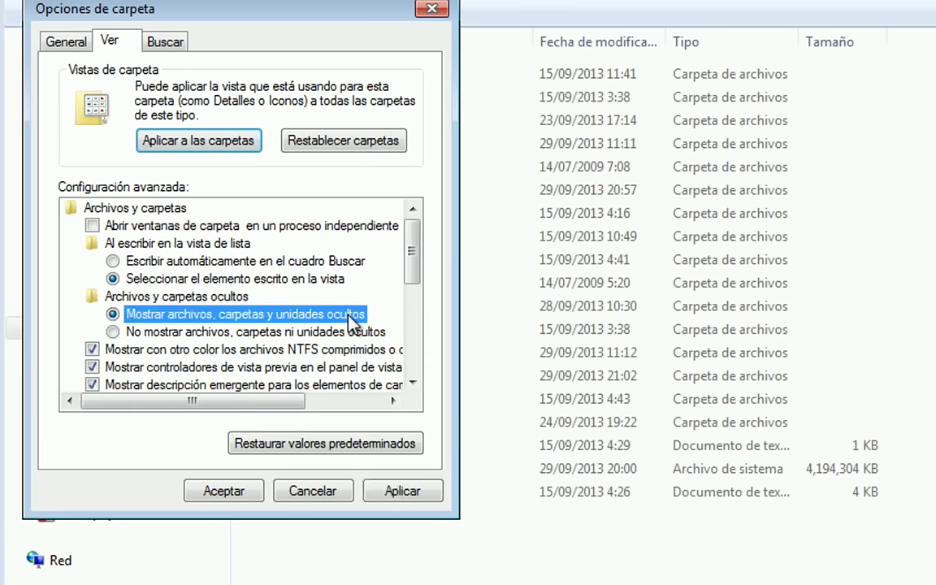
{"action": "left_click", "coordinate": [315, 491]}
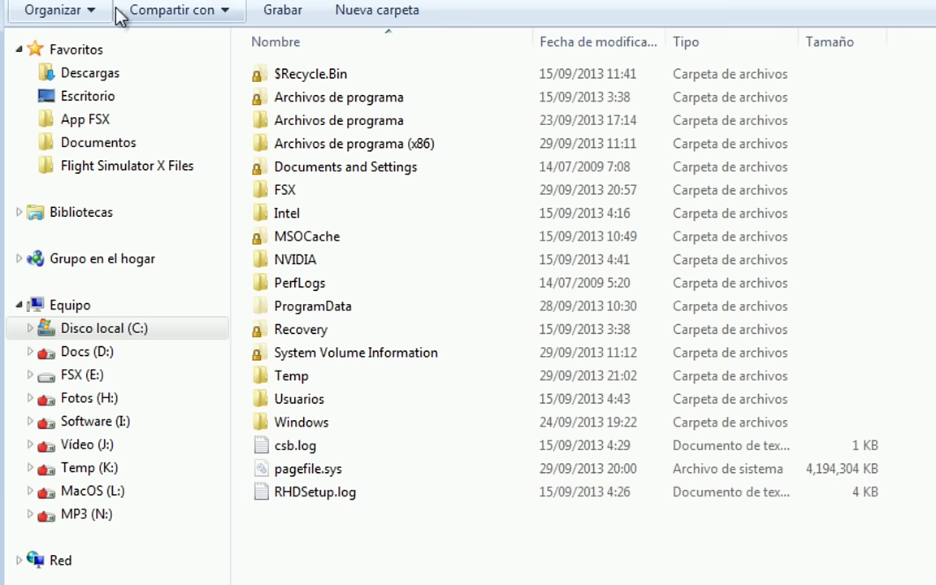
- Open the Scenery.CFG file stored in the simulator's folder inside Microsoft under ProgramData
{"action": "double_click", "coordinate": [300, 317]}
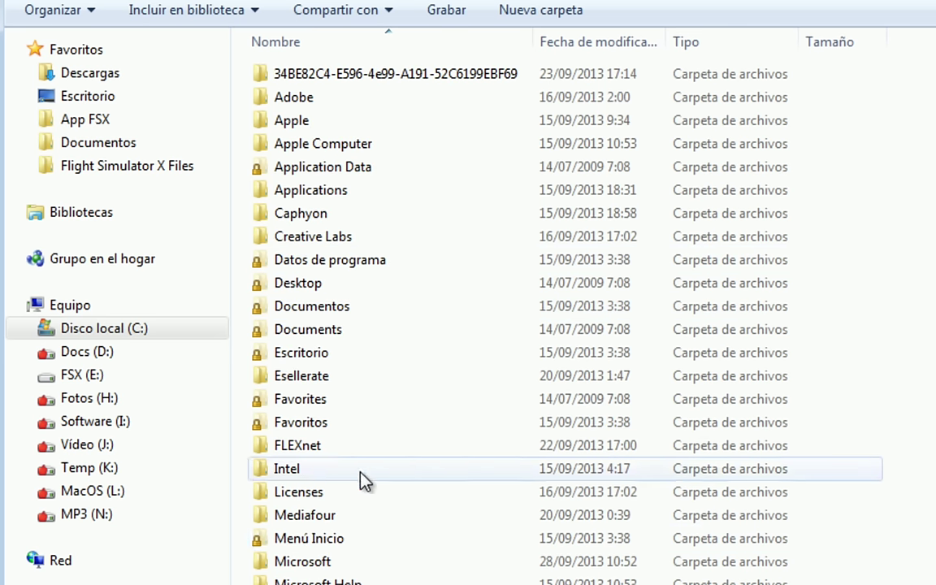
{"action": "double_click", "coordinate": [317, 561]}
{"action": "double_click", "coordinate": [286, 239]}
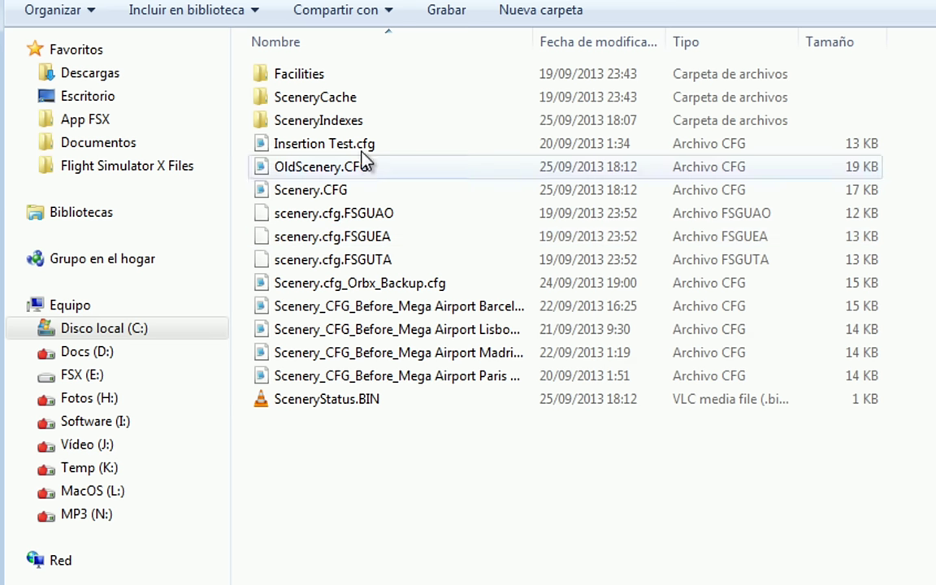
{"action": "left_click", "coordinate": [312, 191]}
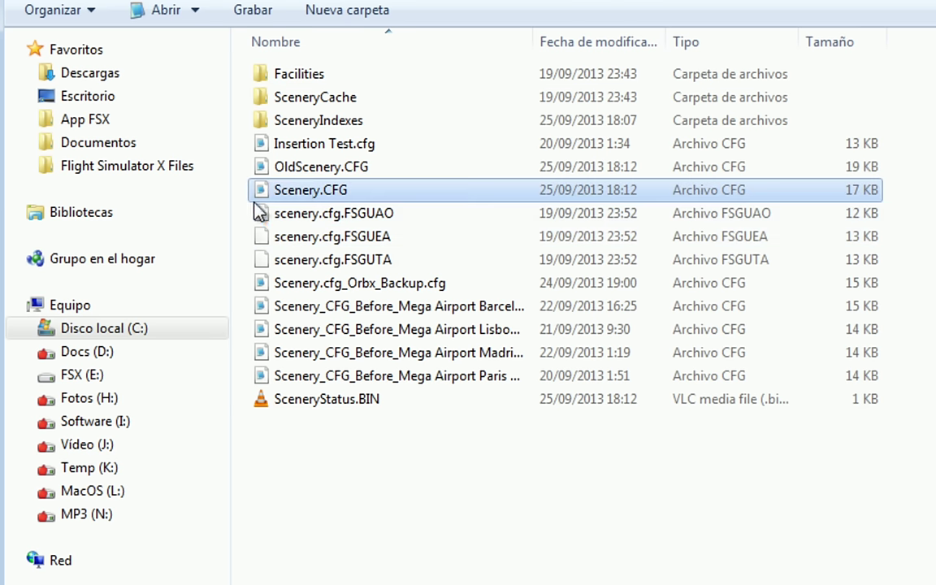
{"action": "double_click", "coordinate": [307, 196]}
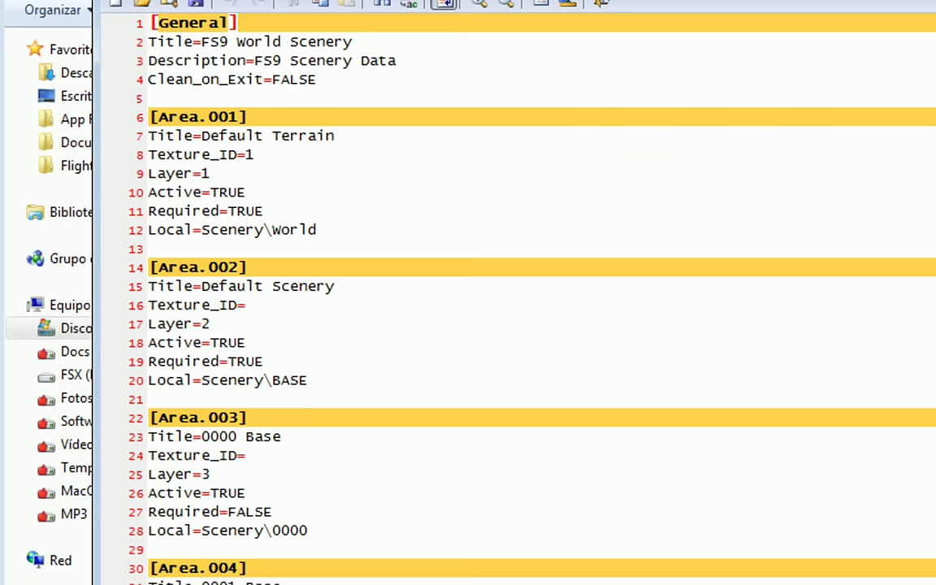
- Examine the last area entries of Scenery.CFG, highlighting the Area.152 and Area.153 entries and the GVAC local path, and close the file
{"action": "key", "text": "ctrl+End"}
{"action": "key", "text": "ctrl+Home"}
{"action": "scroll", "coordinate": [519, 293], "scroll_direction": "down", "scroll_amount": 20}
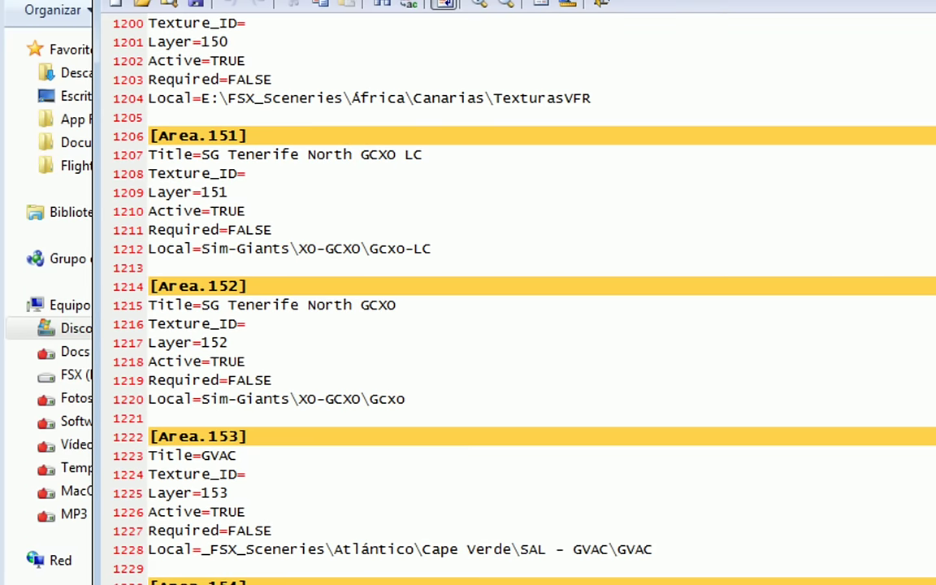
{"action": "left_click_drag", "start_coordinate": [539, 582], "coordinate": [157, 268]}
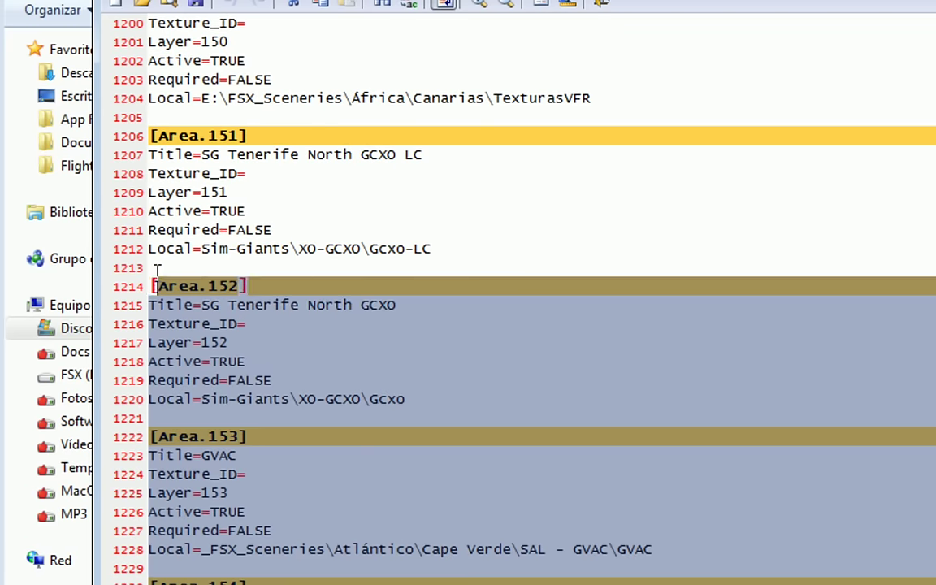
{"action": "left_click", "coordinate": [539, 582]}
{"action": "left_click_drag", "start_coordinate": [416, 550], "coordinate": [687, 543]}
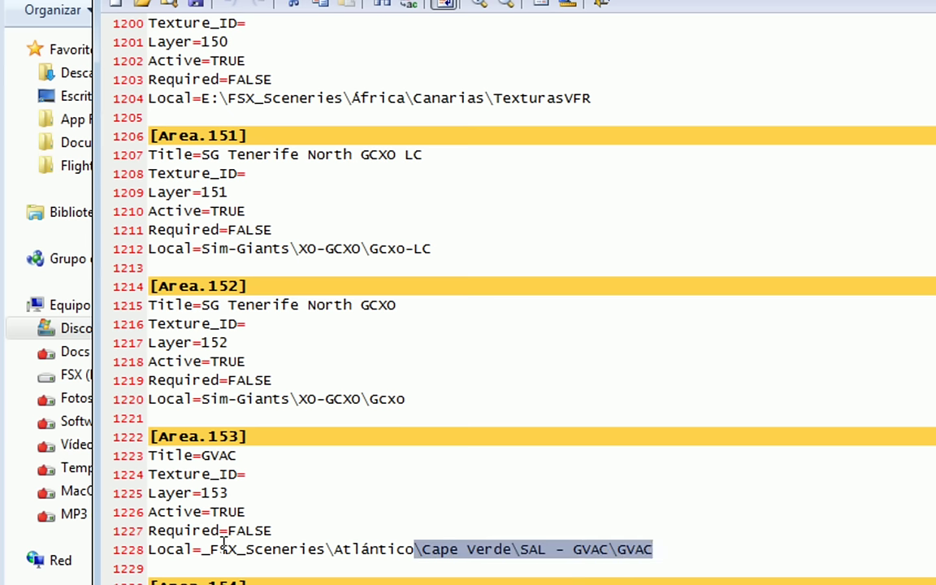
{"action": "left_click", "coordinate": [226, 580]}
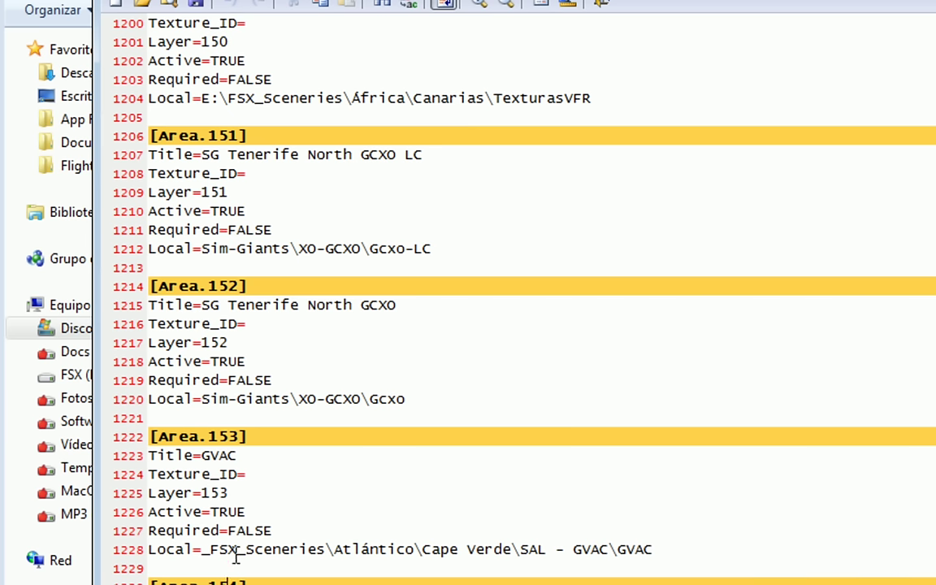
{"action": "scroll", "coordinate": [250, 496], "scroll_direction": "up", "scroll_amount": 10}
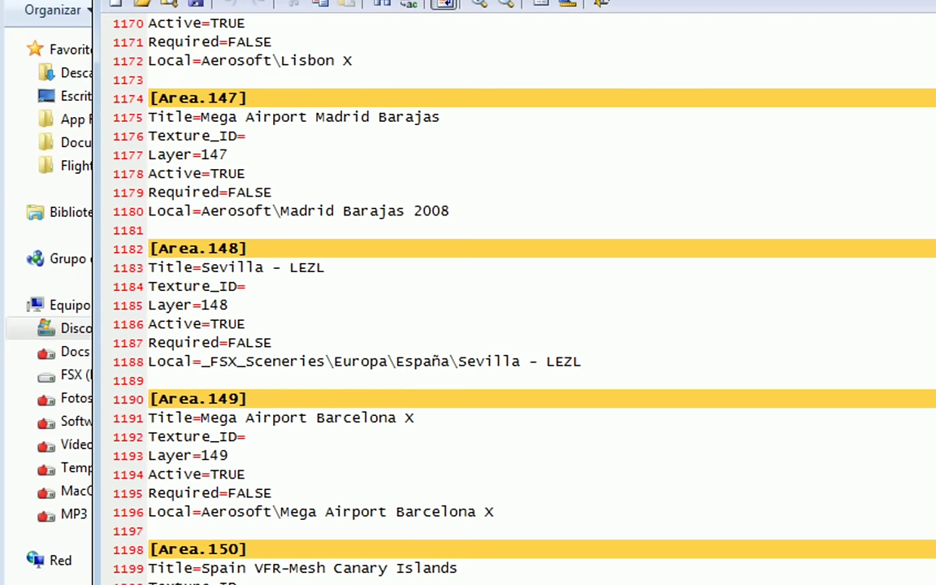
{"action": "key", "text": "alt+F4"}
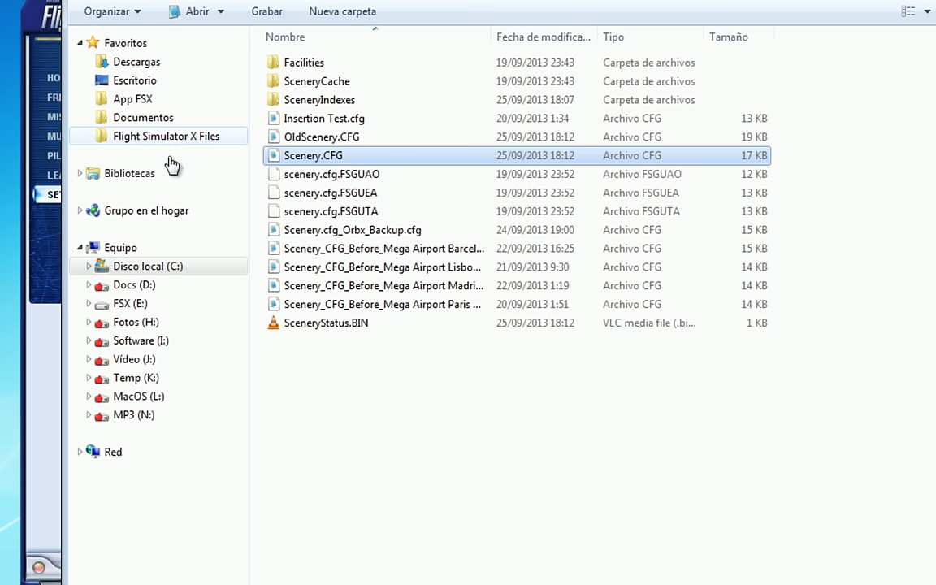
- Open fsx.CFG from the App FSX favourite folder and search it for "preload"
{"action": "left_click", "coordinate": [114, 98]}
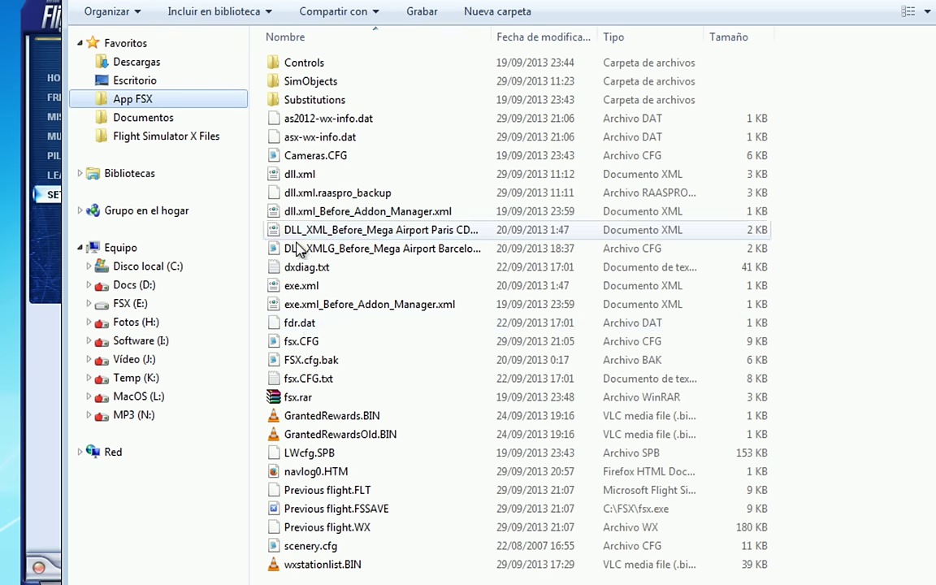
{"action": "double_click", "coordinate": [302, 341]}
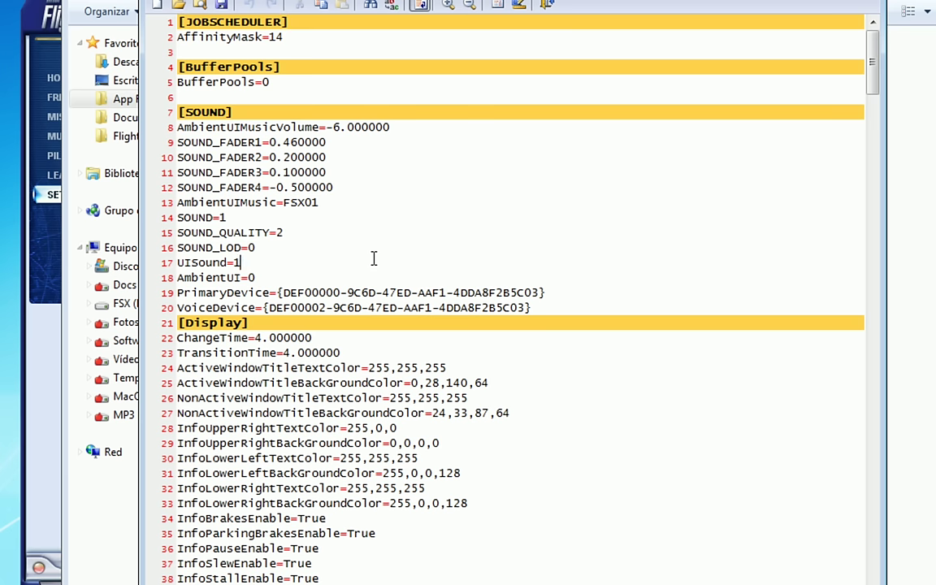
{"action": "key", "text": "ctrl+f"}
{"action": "type", "text": "preload"}
{"action": "key", "text": "Return"}
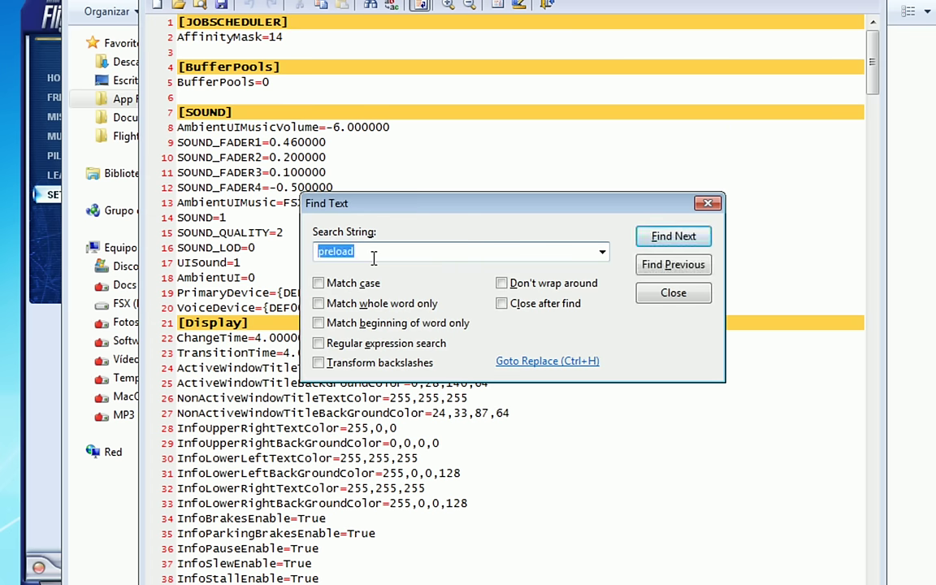
{"action": "left_click", "coordinate": [708, 203]}
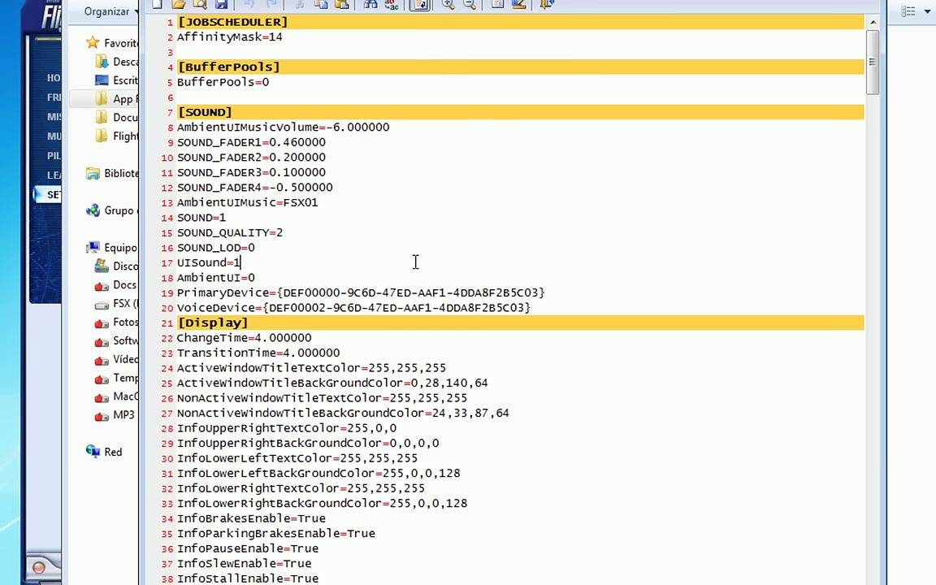
- Find the [Main] section of fsx.CFG and add the line DisablePreload=1 directly beneath its heading
{"action": "key", "text": "ctrl+f"}
{"action": "type", "text": "main"}
{"action": "key", "text": "Return"}
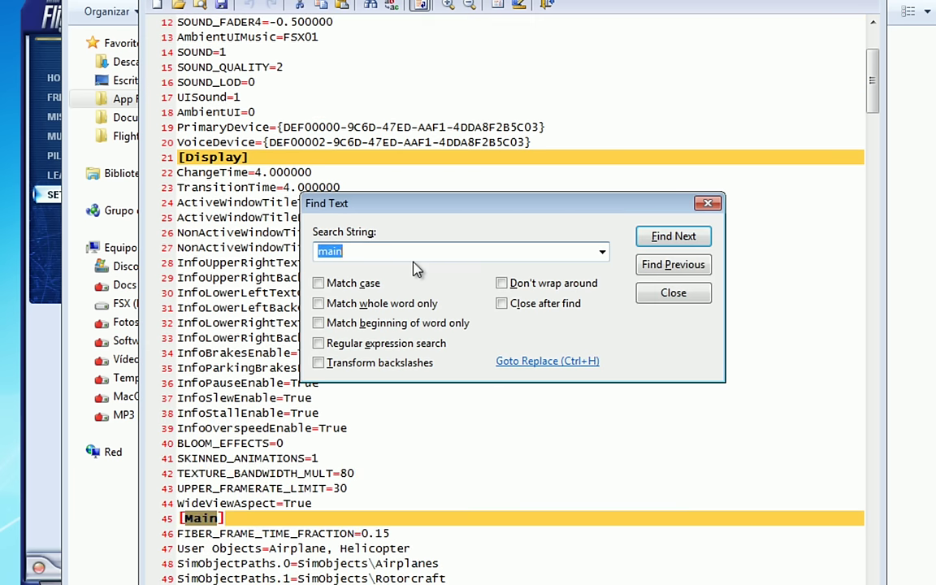
{"action": "key", "text": "Escape"}
{"action": "scroll", "coordinate": [403, 286], "scroll_direction": "down", "scroll_amount": 5}
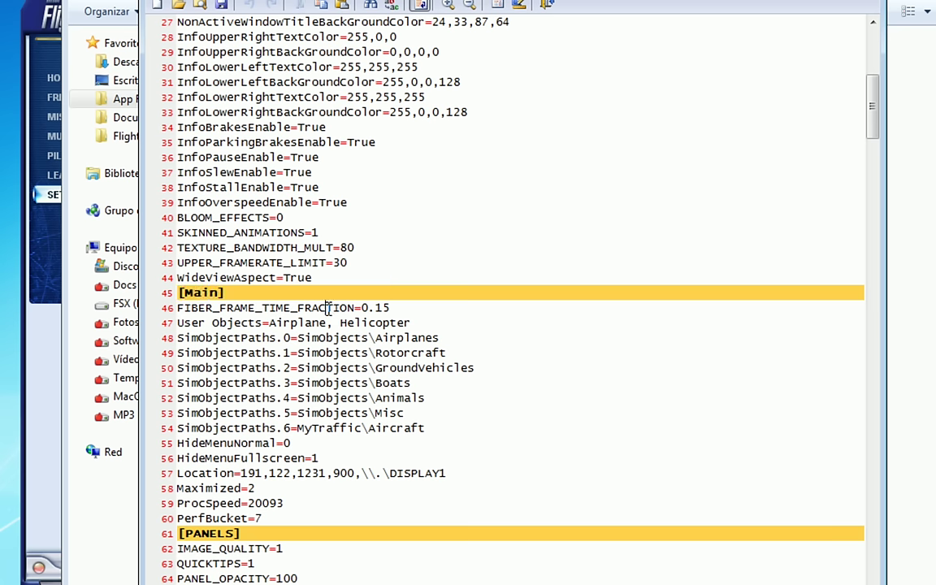
{"action": "key", "text": "Return"}
{"action": "key", "text": "Up"}
{"action": "type", "text": "DisablePreload=1"}
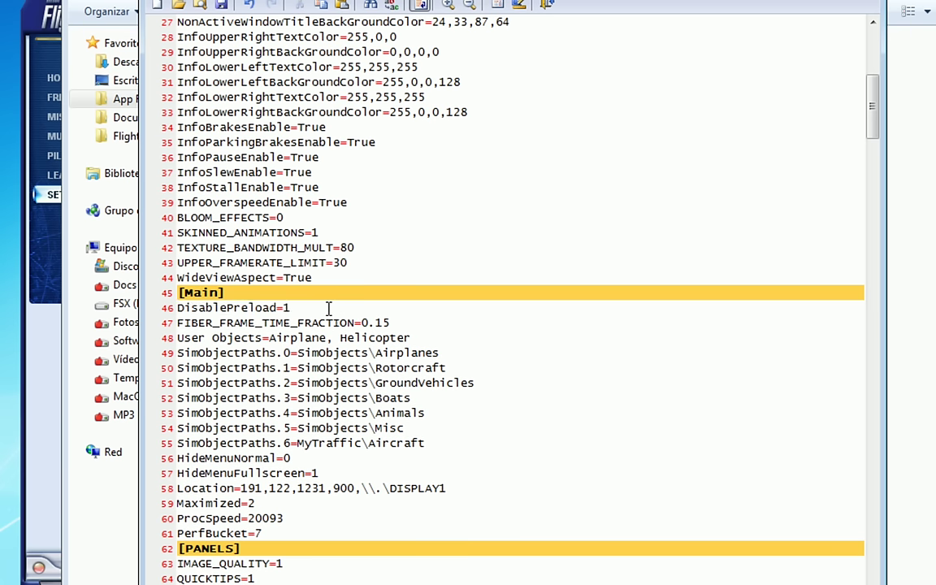
{"action": "left_click_drag", "start_coordinate": [184, 307], "coordinate": [287, 302]}
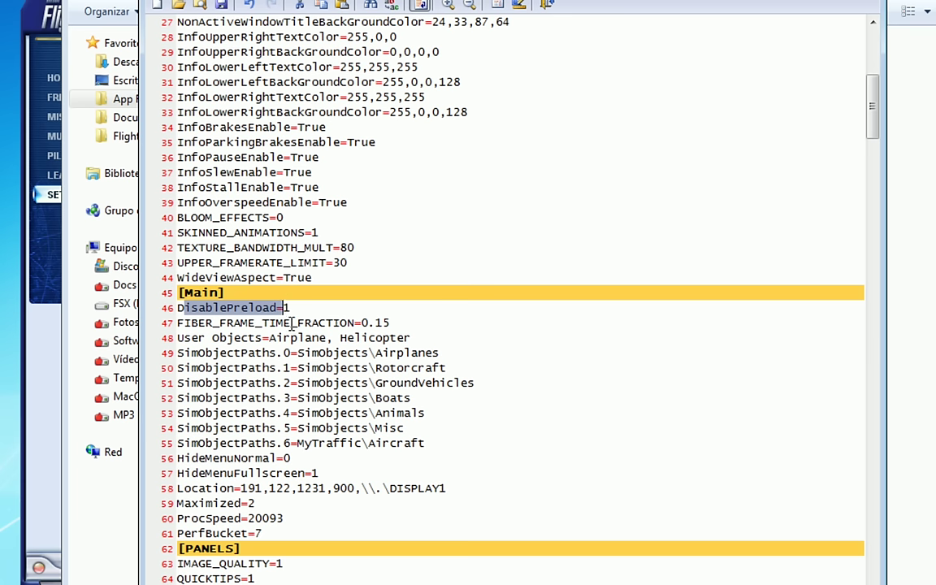
- Switch to Flight Simulator X, show the Free Flight page, and return to the file explorer
{"action": "key", "text": "alt+Tab"}
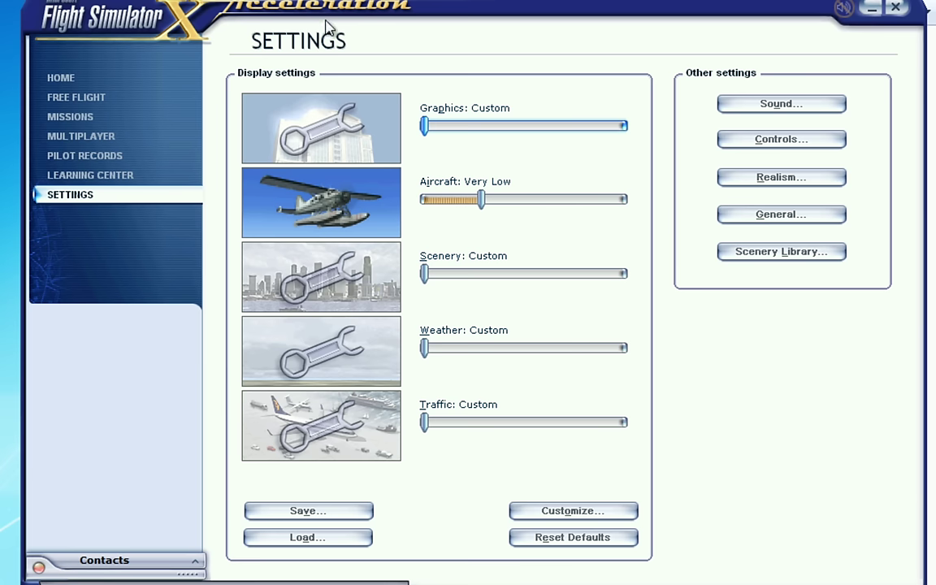
{"action": "left_click", "coordinate": [101, 96]}
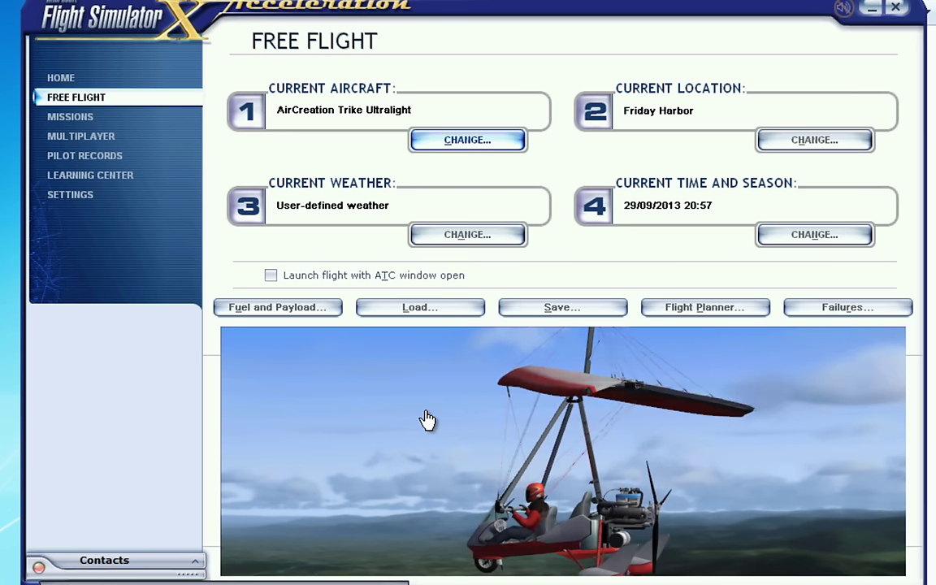
{"action": "key", "text": "alt+Tab"}
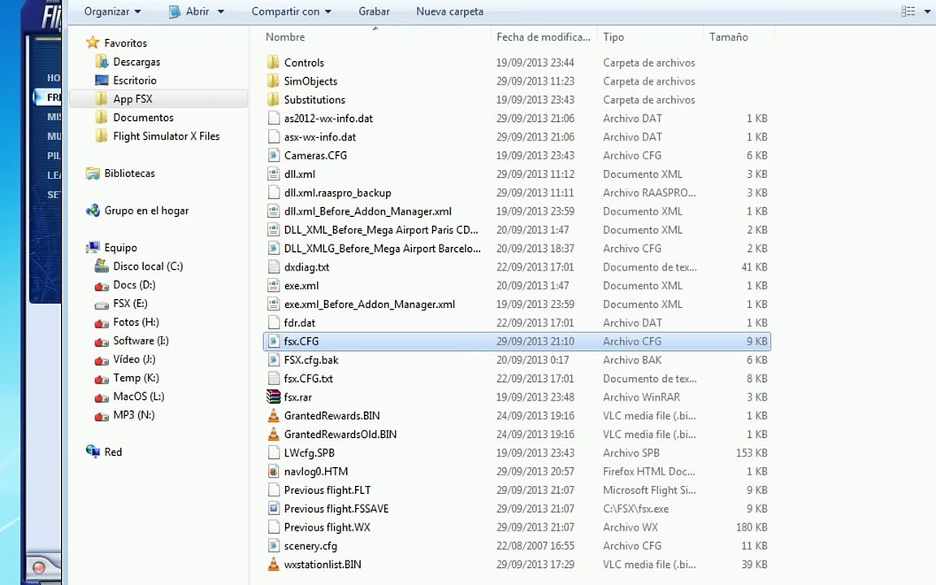
- Check FSX.cfg.bak and close it, then reopen fsx.CFG and find its [Main] section
{"action": "double_click", "coordinate": [317, 360]}
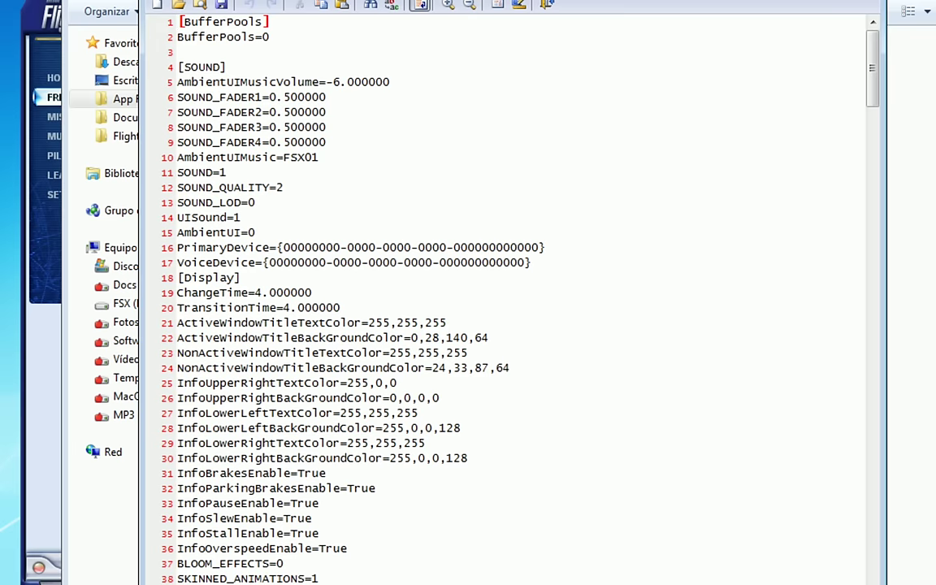
{"action": "key", "text": "alt+F4"}
{"action": "double_click", "coordinate": [345, 341]}
{"action": "key", "text": "ctrl+f"}
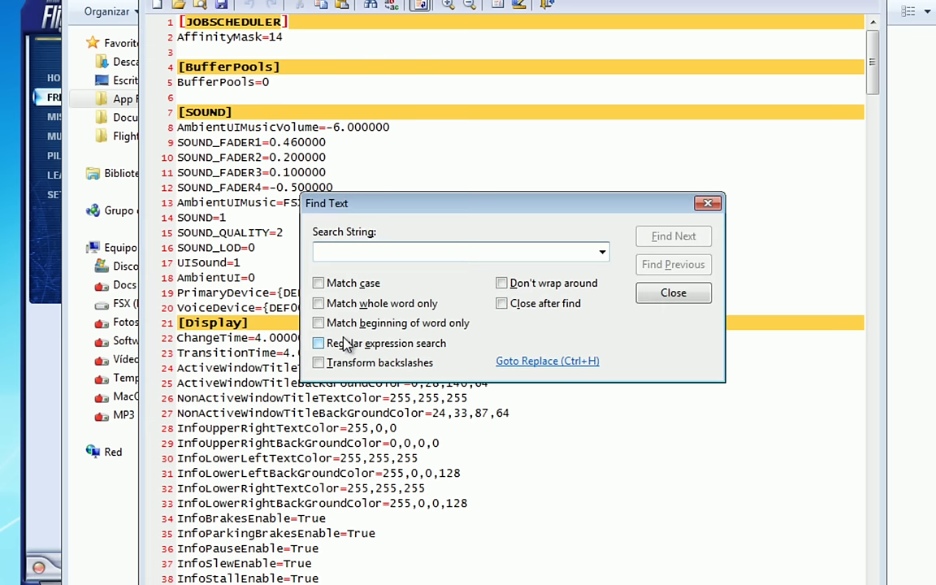
{"action": "type", "text": "Main"}
{"action": "key", "text": "Return"}
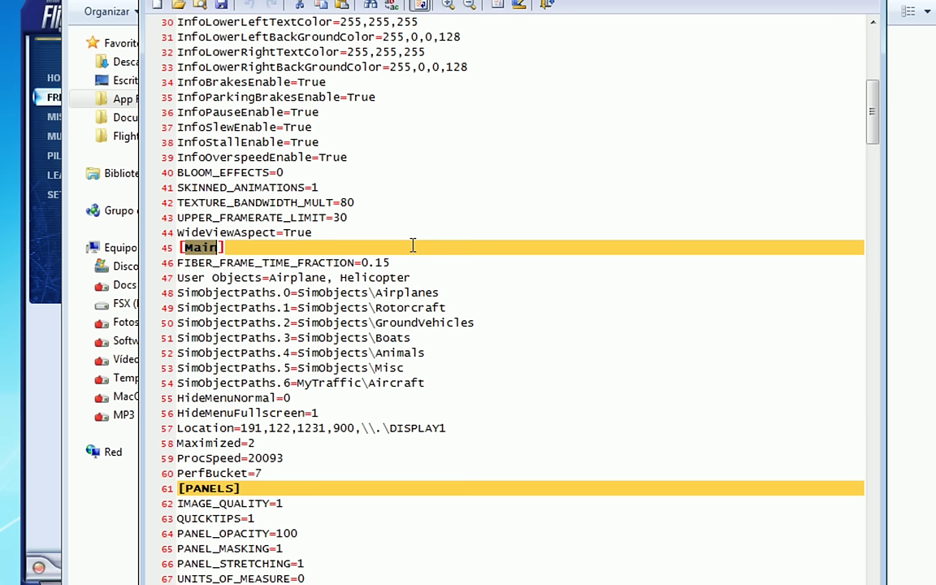
{"action": "left_click", "coordinate": [294, 292]}
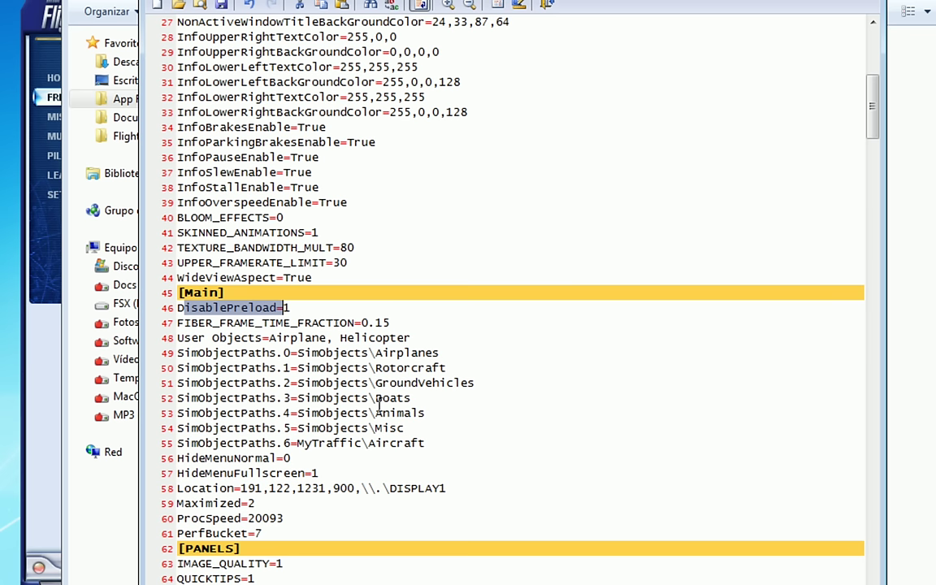
- Review the DisablePreload=1 line under [Main] by highlighting it against the Free Flight page, and close fsx.CFG
{"action": "left_click", "coordinate": [332, 303]}
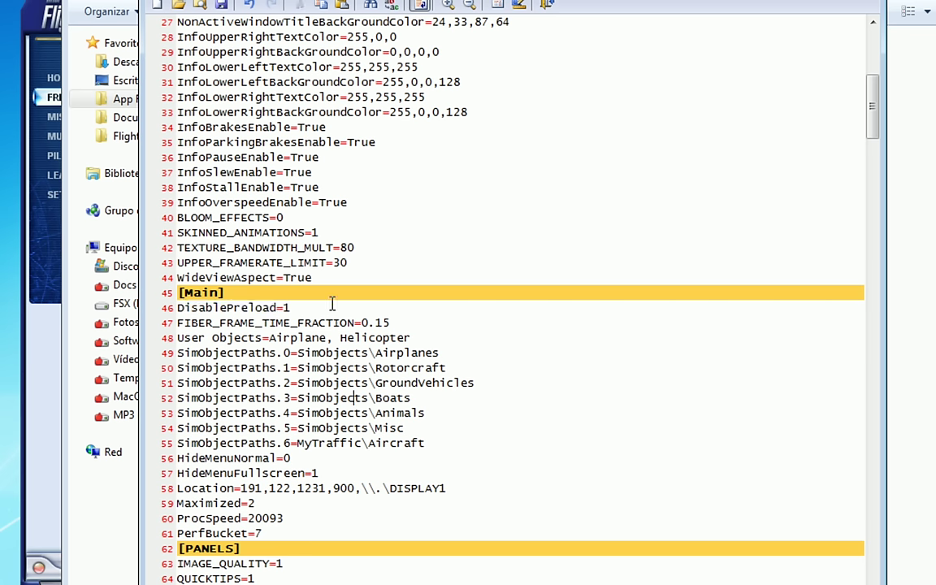
{"action": "left_click_drag", "start_coordinate": [294, 307], "coordinate": [134, 307]}
{"action": "left_click", "coordinate": [313, 307]}
{"action": "left_click_drag", "start_coordinate": [298, 307], "coordinate": [151, 309]}
{"action": "left_click", "coordinate": [47, 272]}
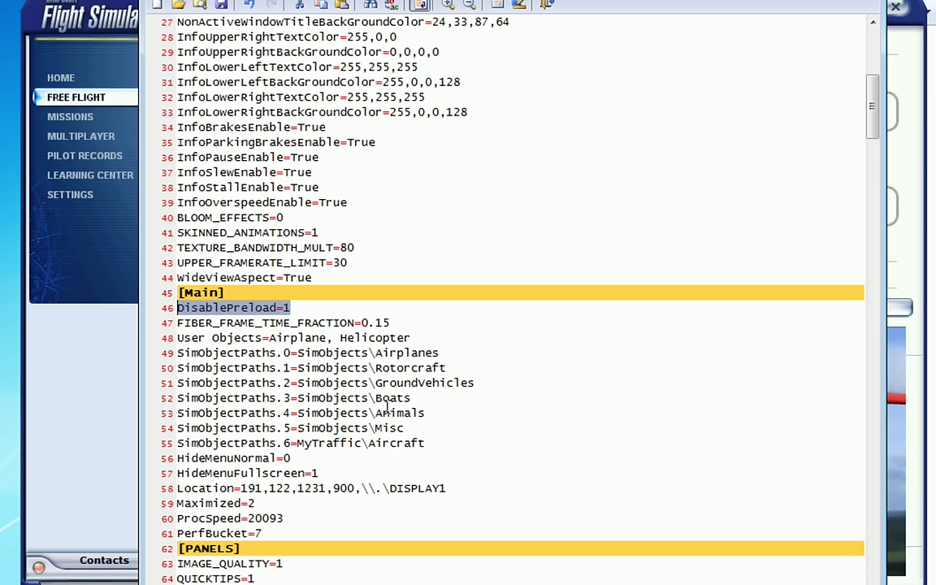
{"action": "left_click", "coordinate": [315, 307]}
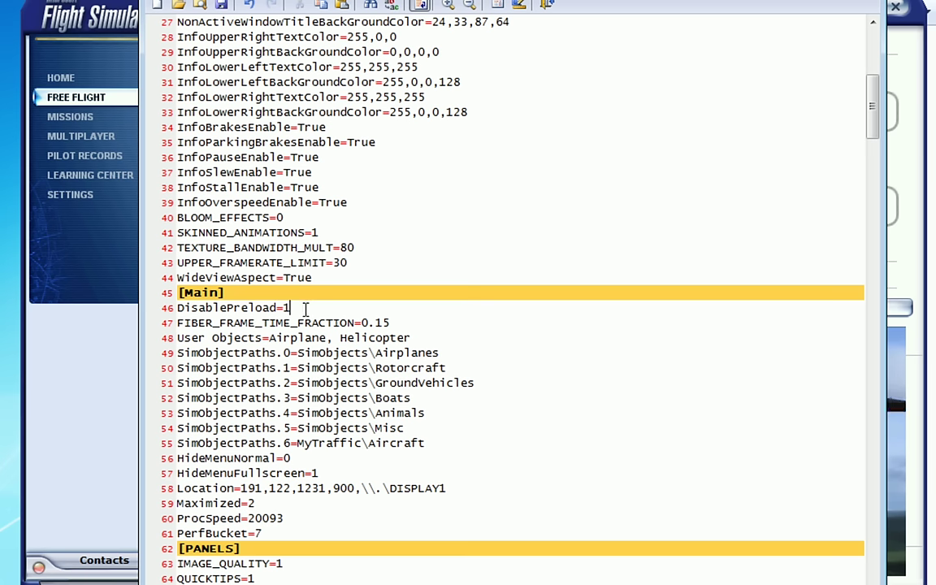
{"action": "left_click_drag", "start_coordinate": [290, 308], "coordinate": [173, 311]}
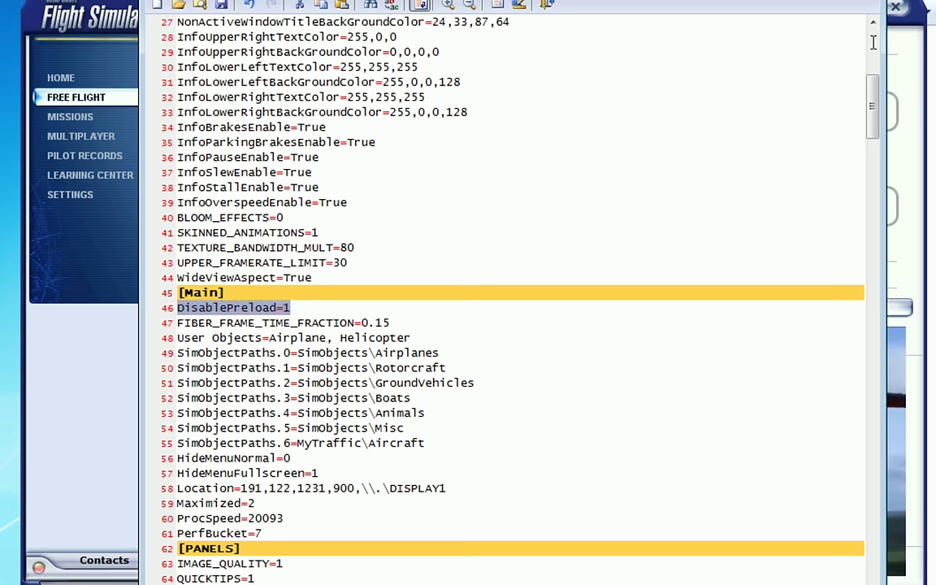
{"action": "key", "text": "alt+F4"}
- Start the free flight in Flight Simulator X and switch the view to Virtual Cockpit
{"action": "left_click", "coordinate": [540, 382]}
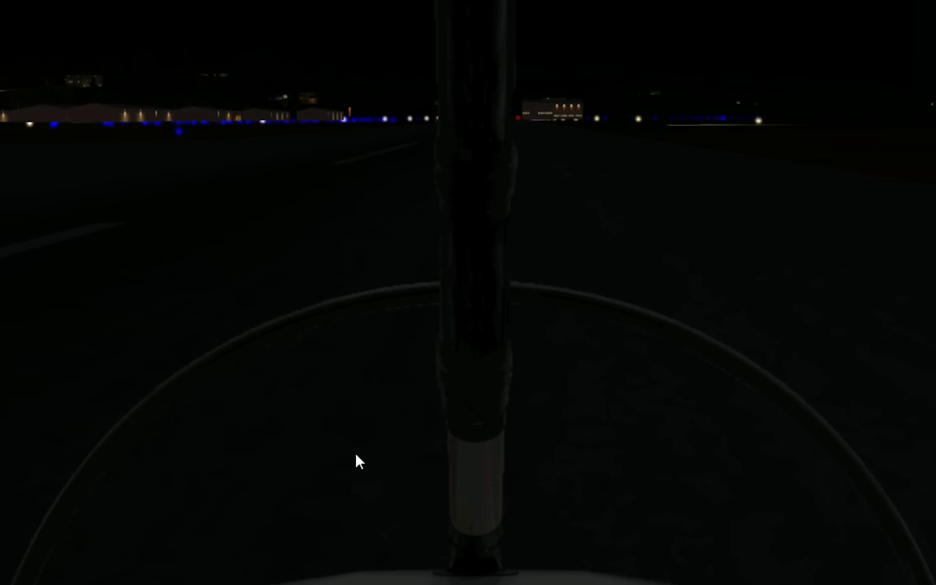
{"action": "right_click", "coordinate": [186, 196]}
{"action": "mouse_move", "coordinate": [243, 198]}
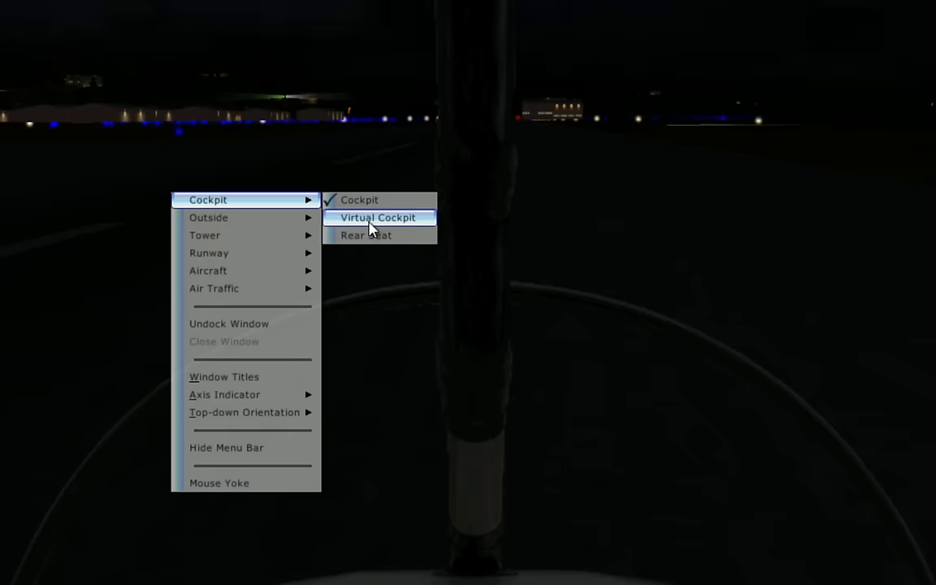
{"action": "left_click", "coordinate": [372, 217]}
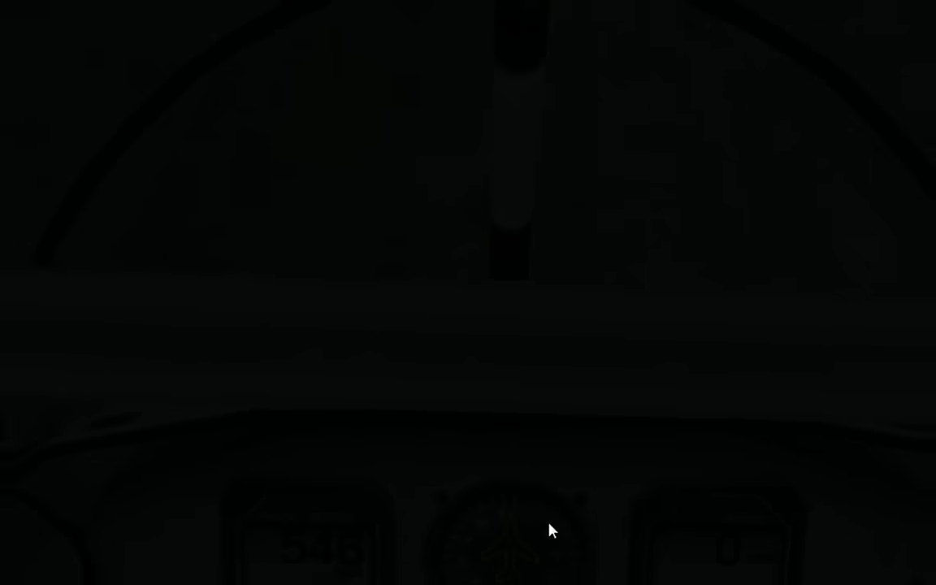
- Save the current flight over the existing Default flight, make it the default flight, and end the flight
{"action": "left_click", "coordinate": [27, 28]}
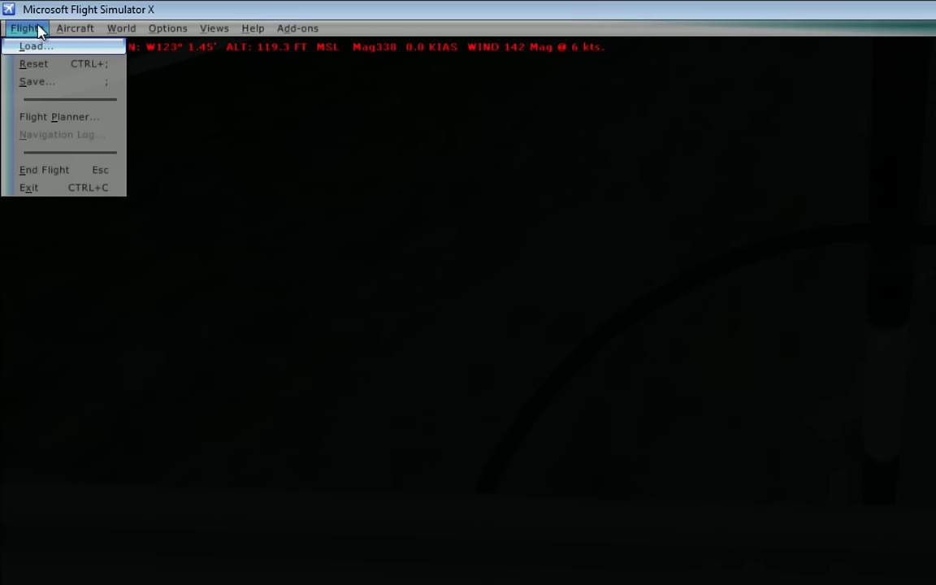
{"action": "left_click", "coordinate": [33, 84]}
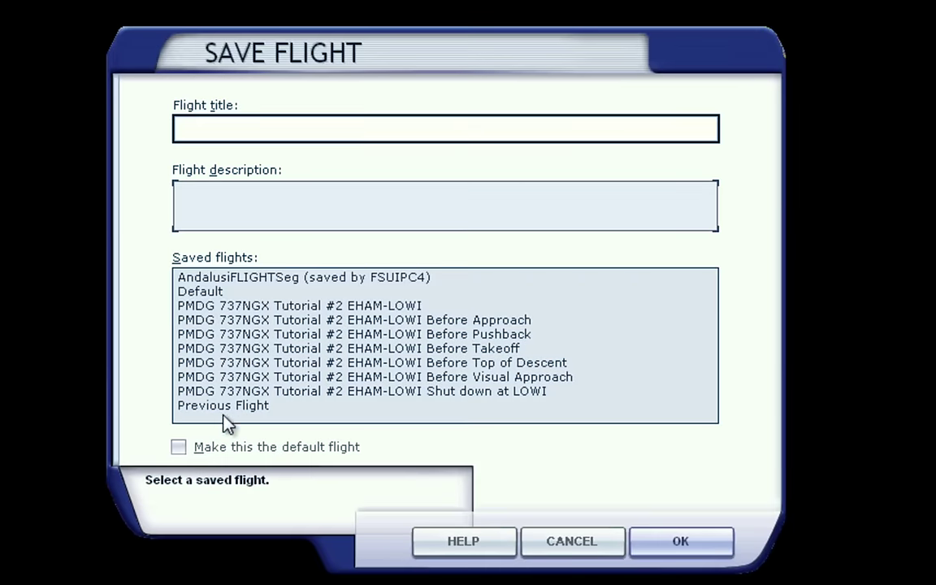
{"action": "left_click", "coordinate": [213, 291]}
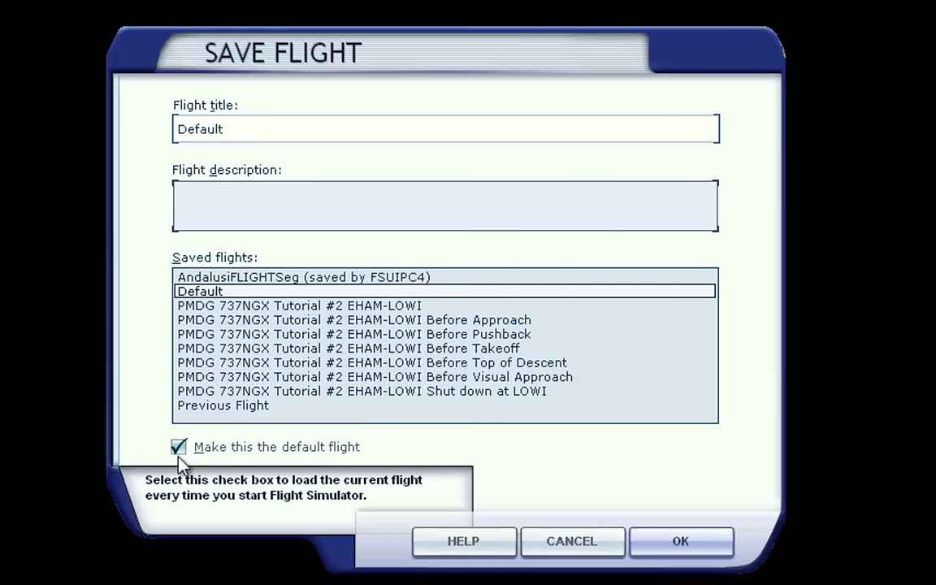
{"action": "left_click", "coordinate": [686, 544]}
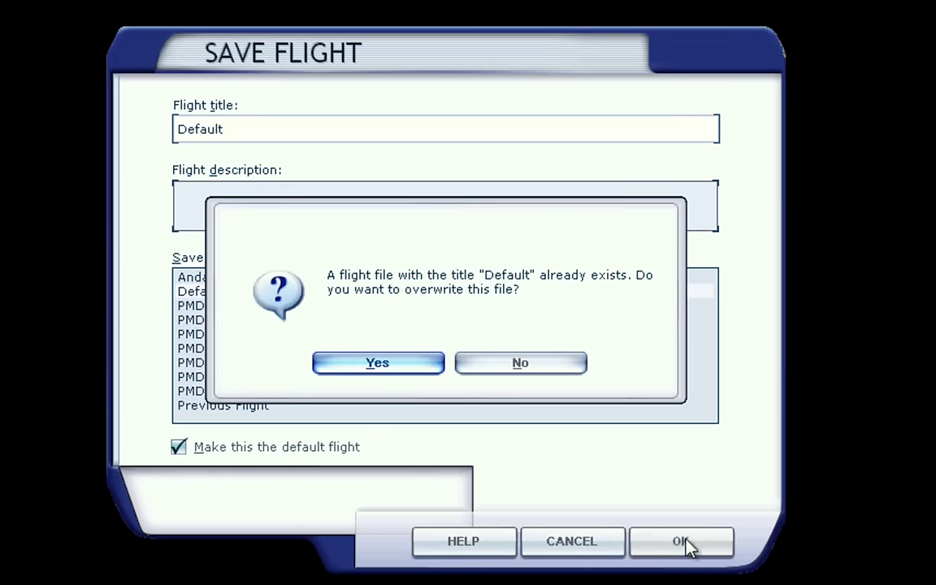
{"action": "left_click", "coordinate": [400, 371]}
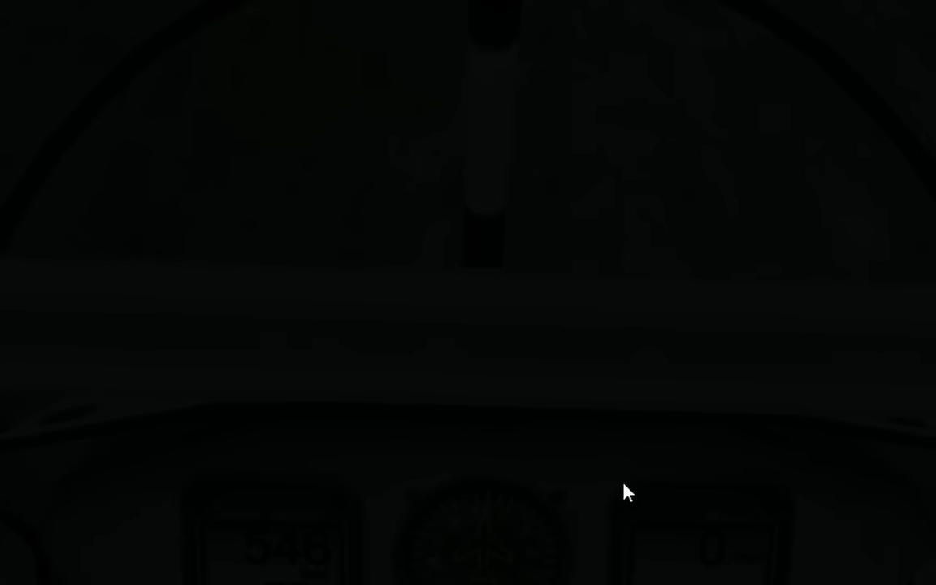
{"action": "key", "text": "Escape"}
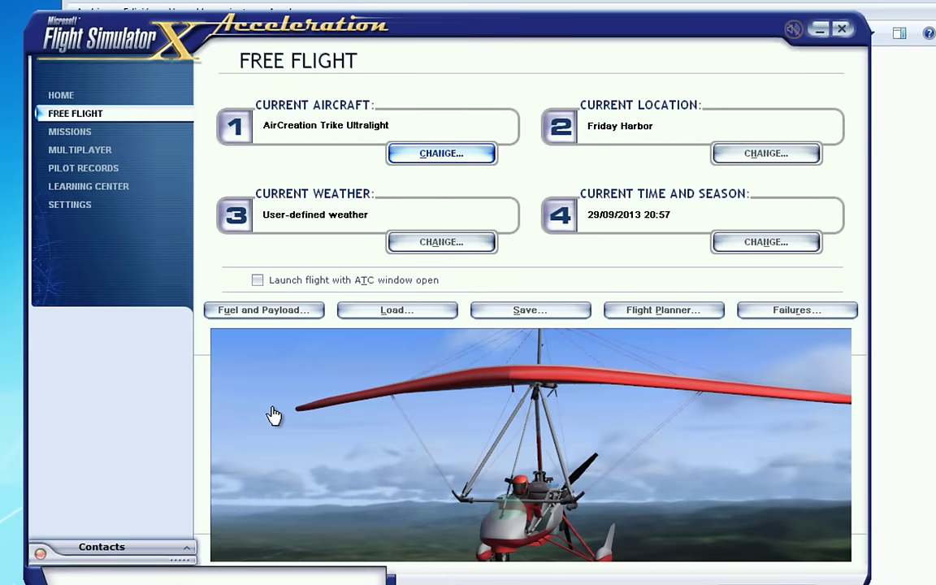
- Go to the simulator settings and review the Controls calibration and Realism options, closing each without saving
{"action": "left_click", "coordinate": [75, 205]}
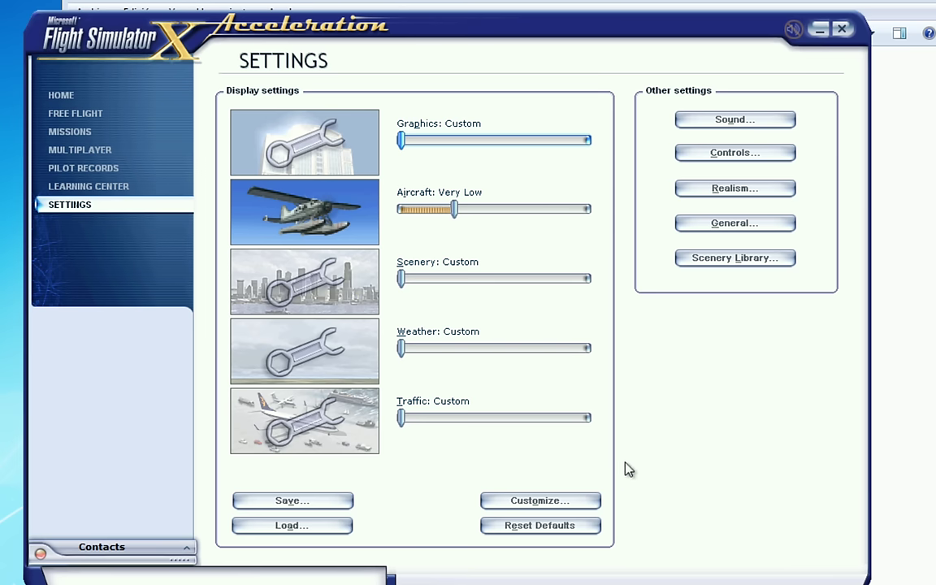
{"action": "left_click", "coordinate": [698, 123]}
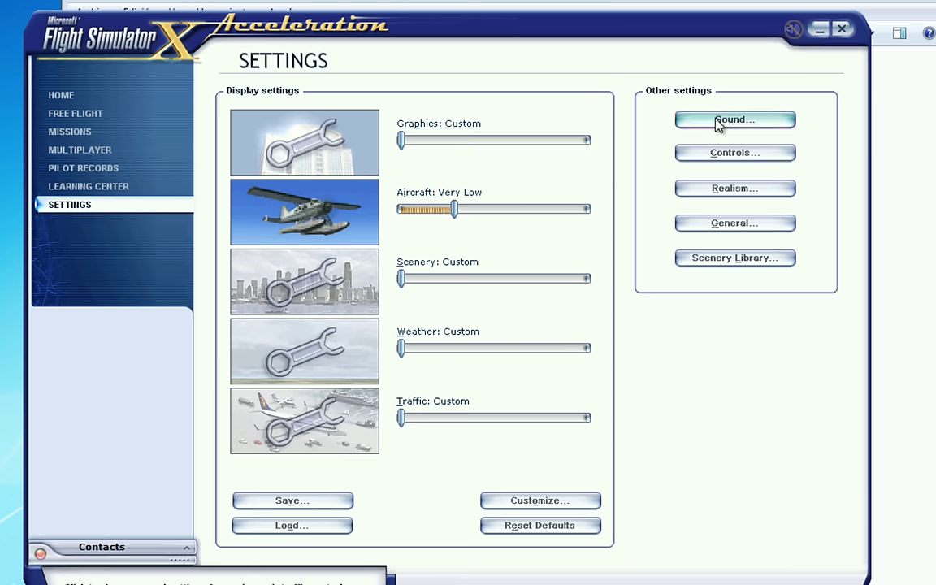
{"action": "left_click", "coordinate": [571, 503]}
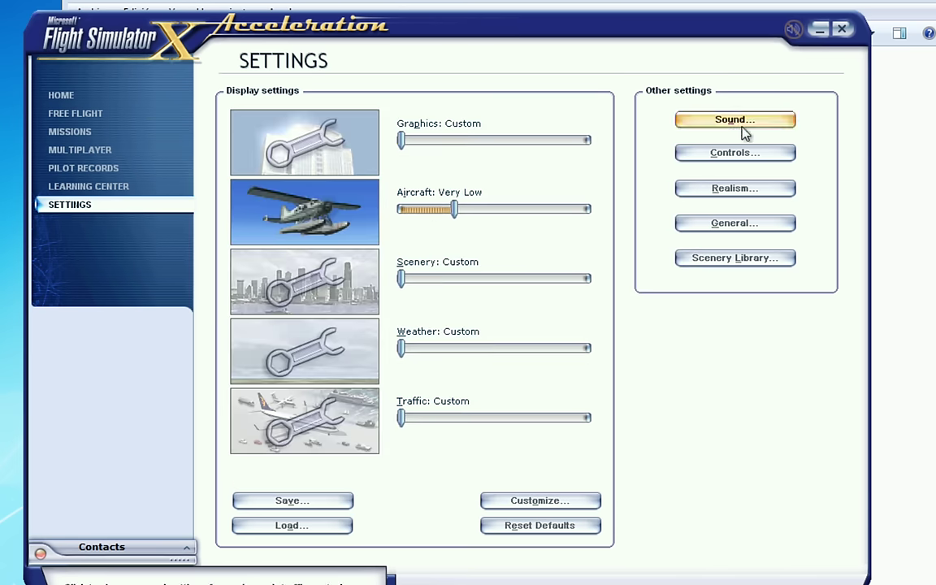
{"action": "left_click", "coordinate": [736, 154]}
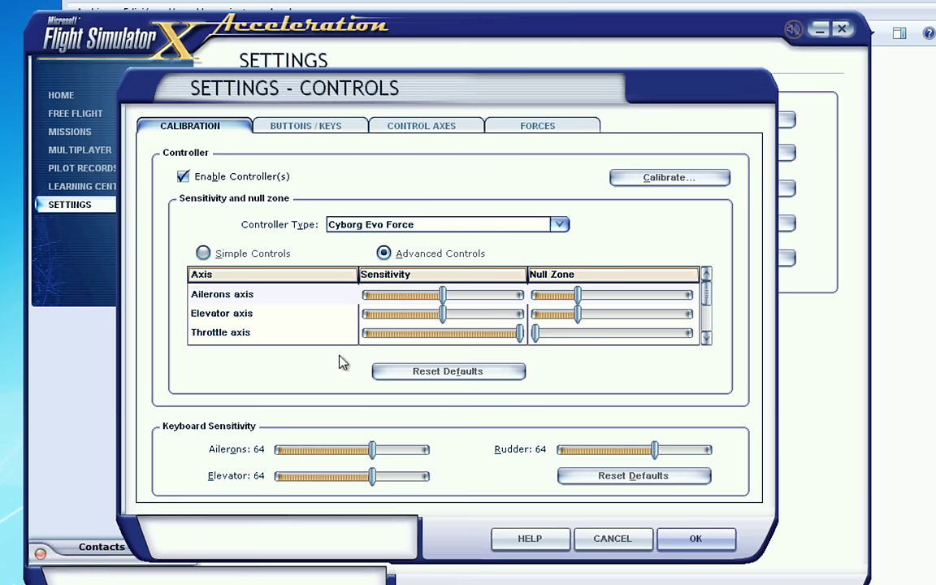
{"action": "left_click", "coordinate": [615, 549]}
{"action": "left_click", "coordinate": [710, 187]}
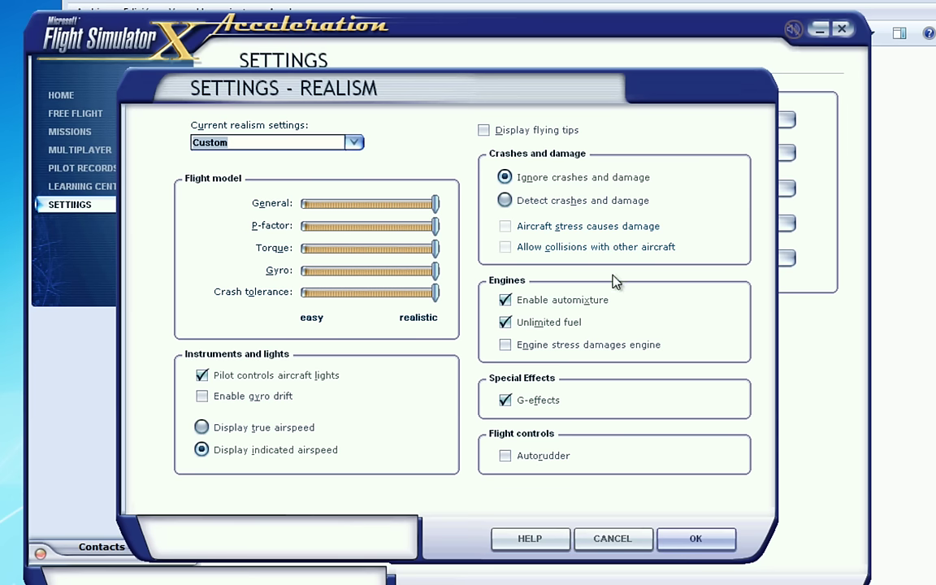
{"action": "left_click", "coordinate": [611, 538]}
- Try the Pause on task switch option in the General settings, turn it off again, and close without saving
{"action": "left_click", "coordinate": [722, 225]}
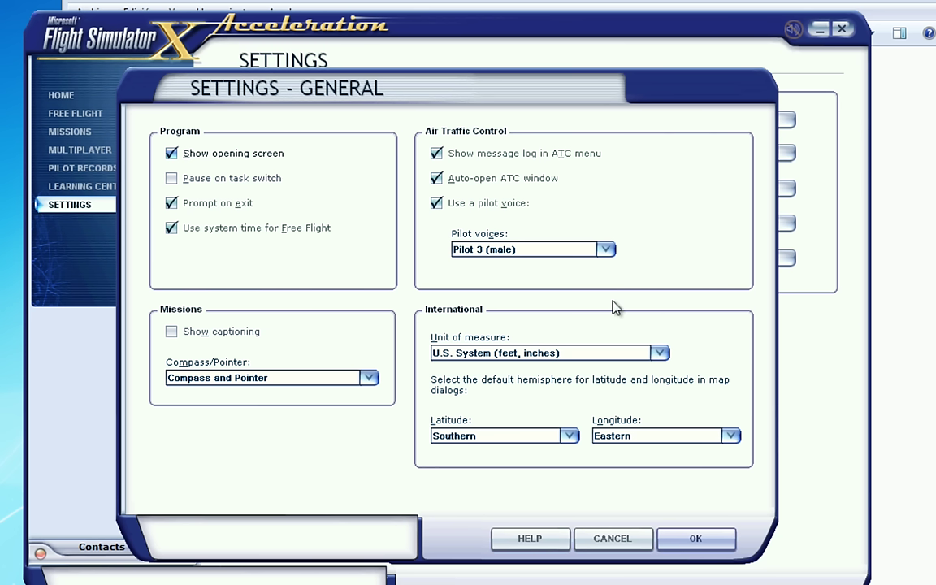
{"action": "left_click", "coordinate": [240, 178]}
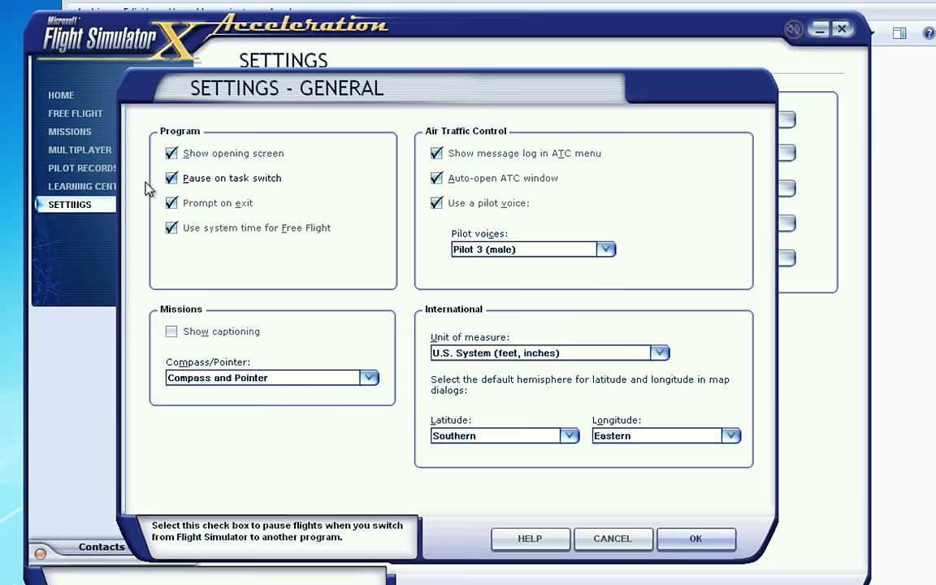
{"action": "left_click", "coordinate": [235, 182]}
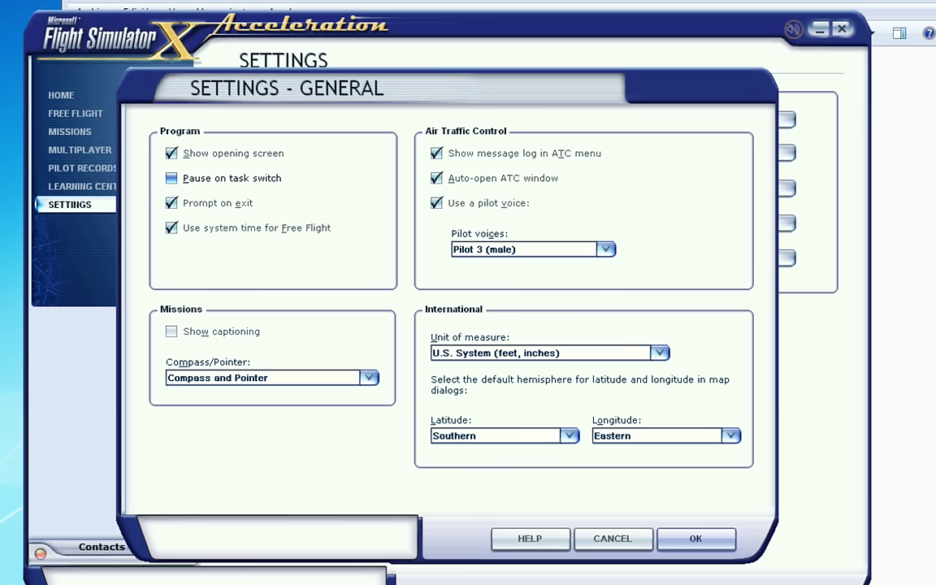
{"action": "left_click", "coordinate": [622, 551]}
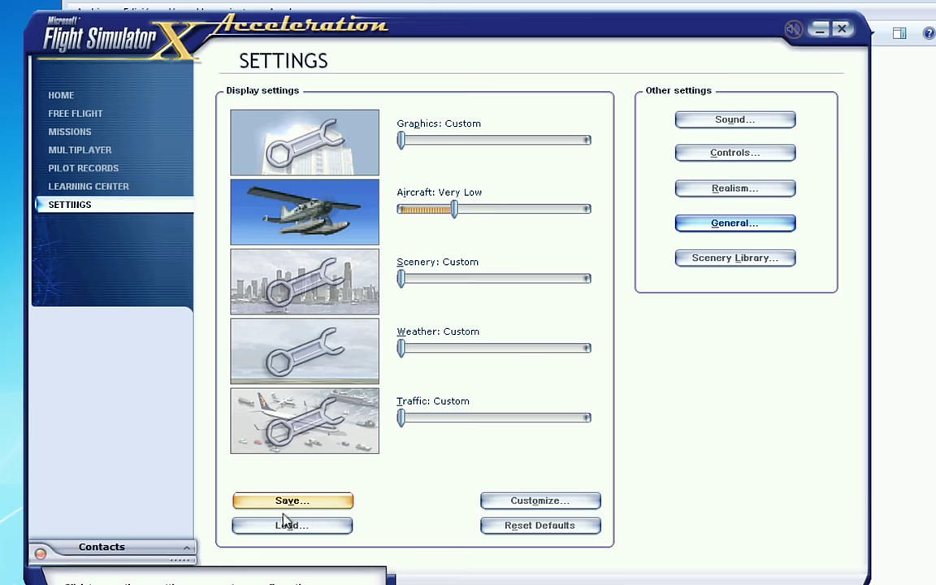
- Customize the display graphics, choosing 1920x1200x32 as the full screen resolution
{"action": "left_click", "coordinate": [538, 501]}
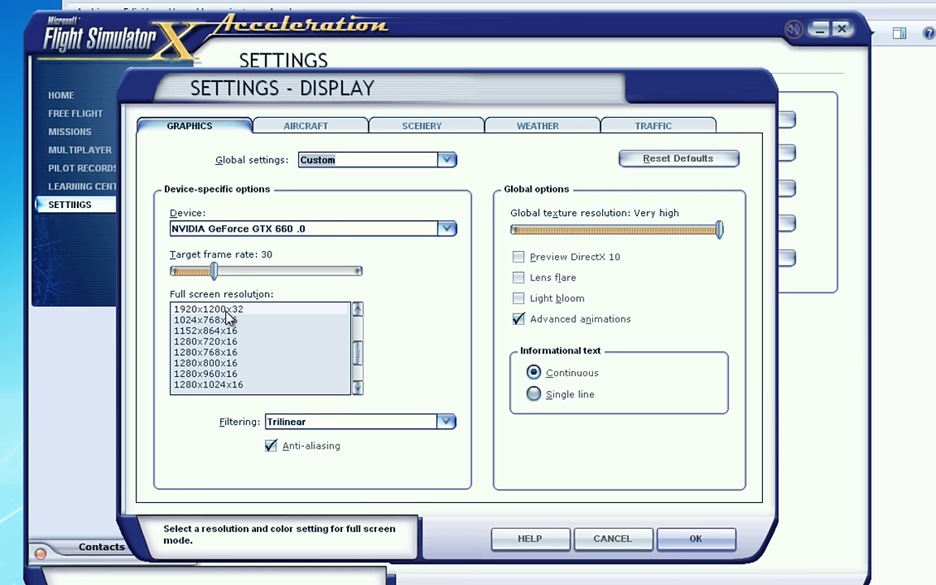
{"action": "left_click", "coordinate": [244, 309]}
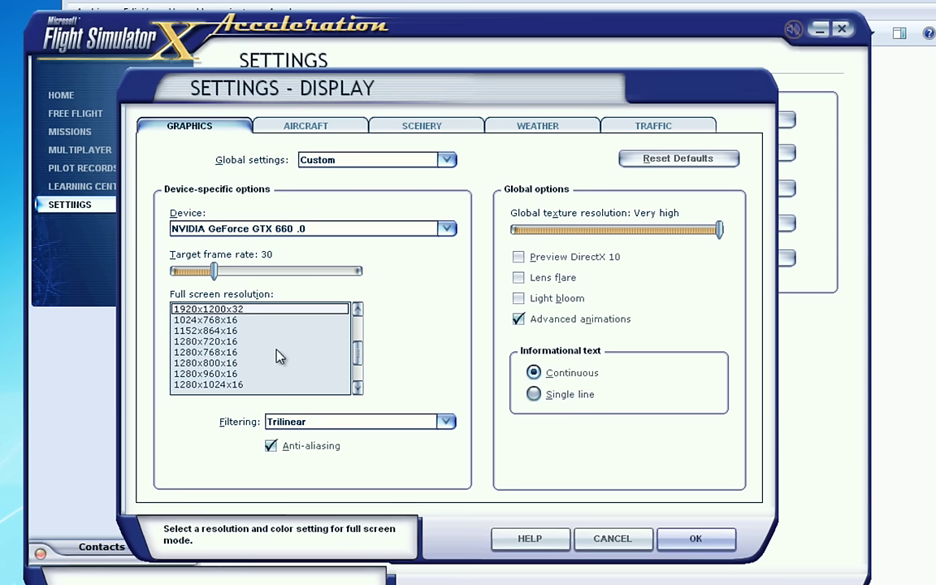
{"action": "left_click_drag", "start_coordinate": [359, 365], "coordinate": [363, 349]}
{"action": "scroll", "coordinate": [364, 349], "scroll_direction": "down", "scroll_amount": 1}
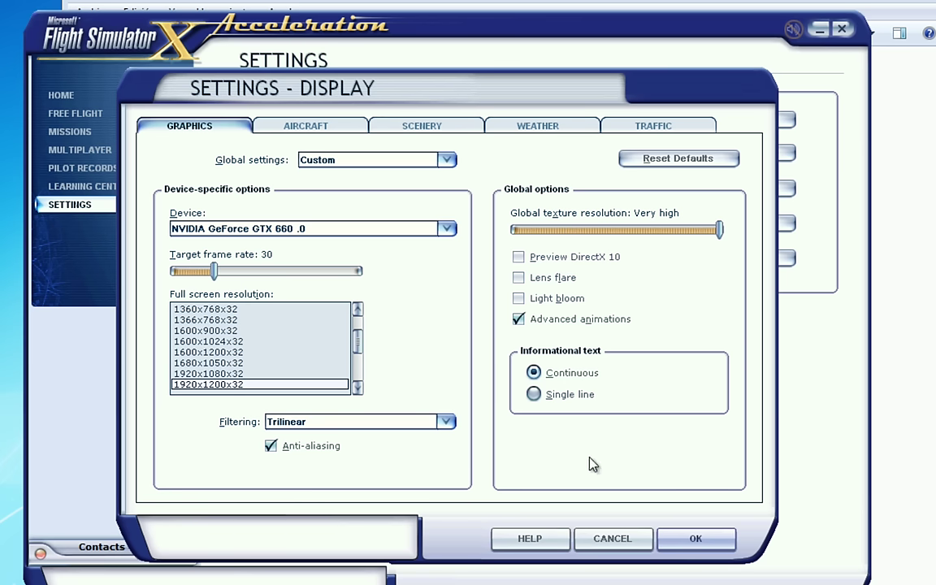
- Choose the 2-D instrument panel as the default cockpit view and leave aircraft shadows on the ground disabled in the aircraft display settings
{"action": "left_click", "coordinate": [294, 125]}
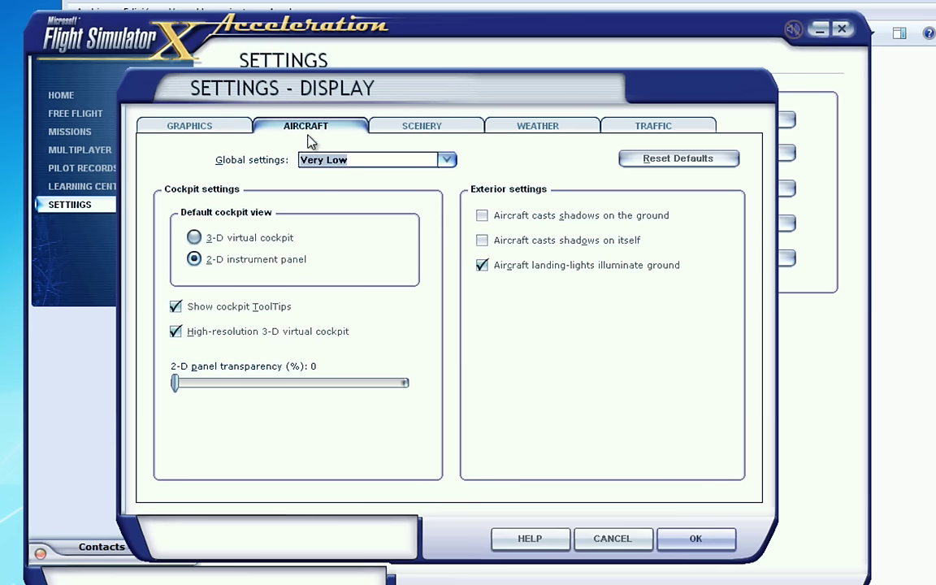
{"action": "left_click", "coordinate": [199, 266]}
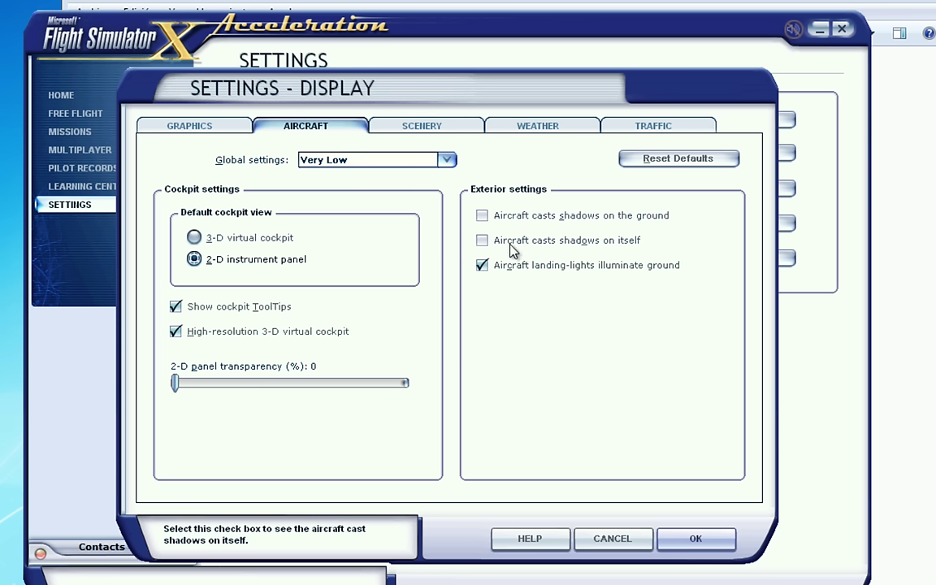
{"action": "left_click", "coordinate": [482, 216]}
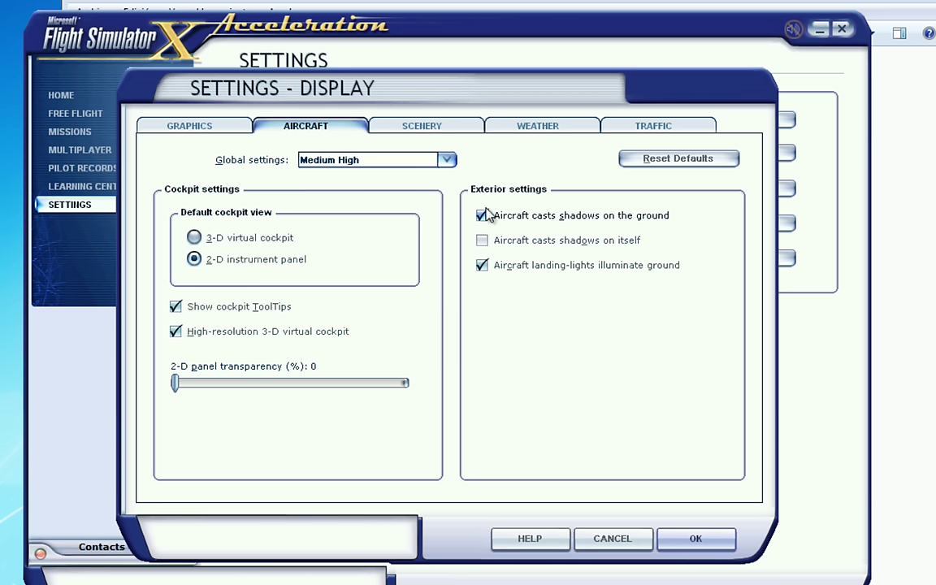
{"action": "left_click", "coordinate": [534, 222]}
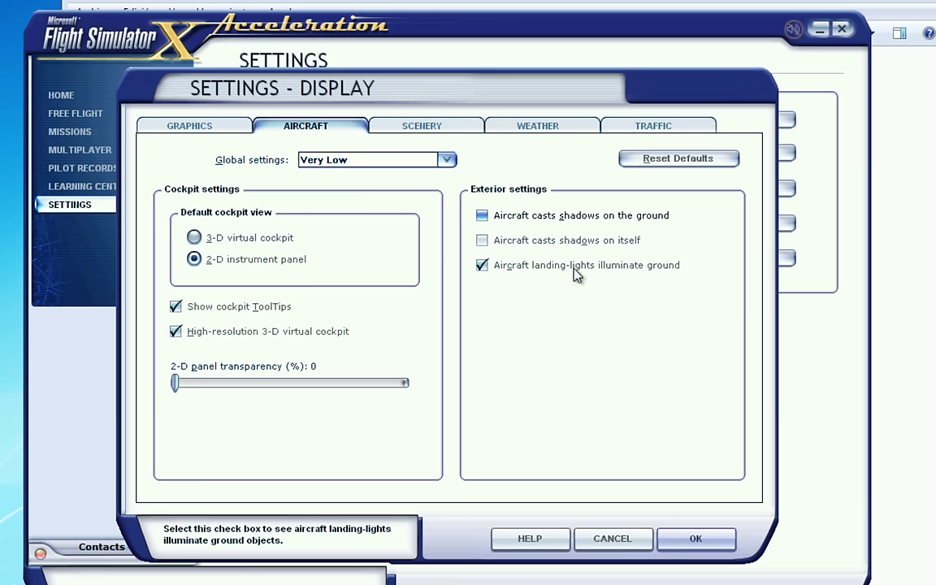
- Set the water effects to High 1.x in the scenery display settings
{"action": "left_click", "coordinate": [422, 125]}
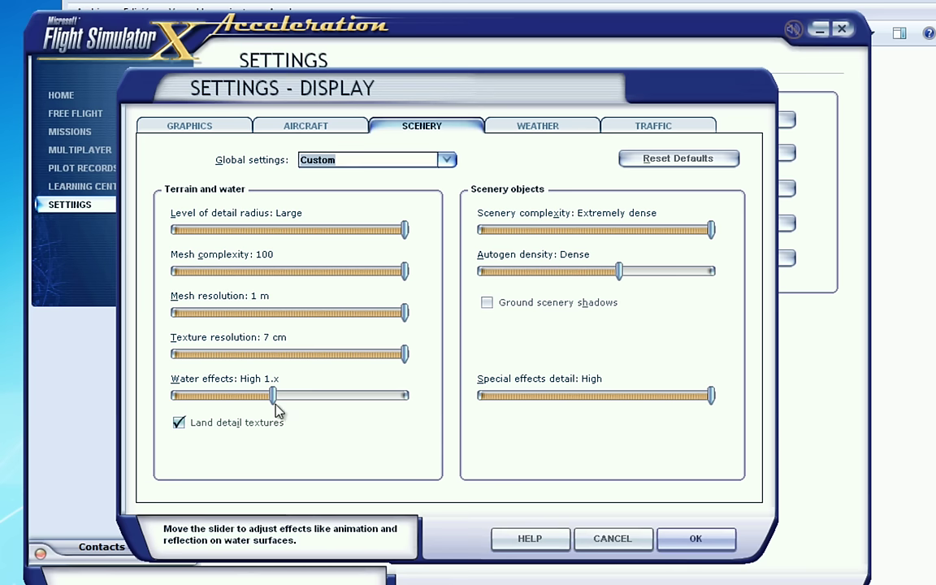
{"action": "left_click_drag", "start_coordinate": [270, 393], "coordinate": [278, 396]}
{"action": "mouse_move", "coordinate": [272, 393]}
{"action": "left_mouse_down"}
{"action": "mouse_move", "coordinate": [300, 396]}
{"action": "mouse_move", "coordinate": [285, 399]}
{"action": "left_mouse_up"}
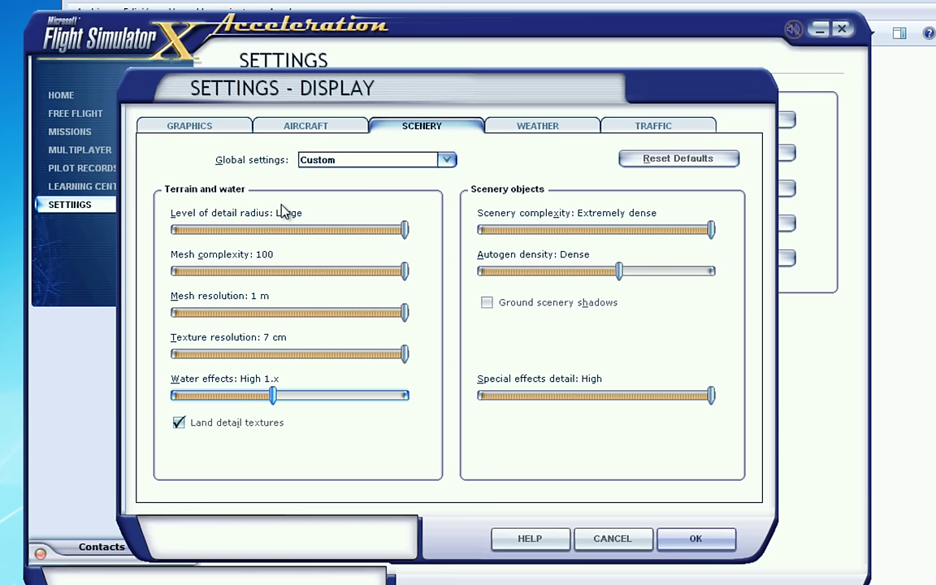
- Open fsx.CFG from the file explorer, search for LOD_, and highlight the whole-number part of the LOD_RADIUS value under [TERRAIN]
{"action": "key", "text": "alt+Tab"}
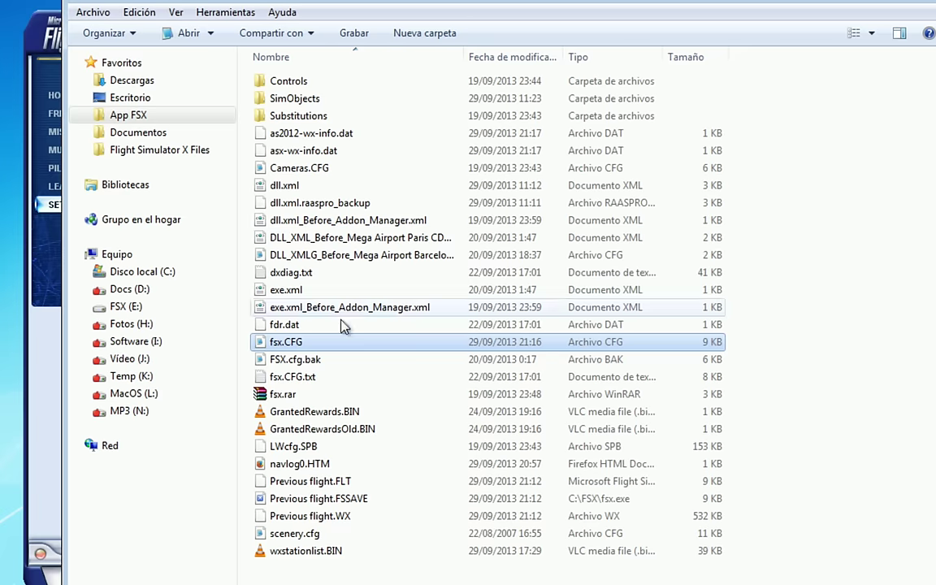
{"action": "double_click", "coordinate": [280, 341]}
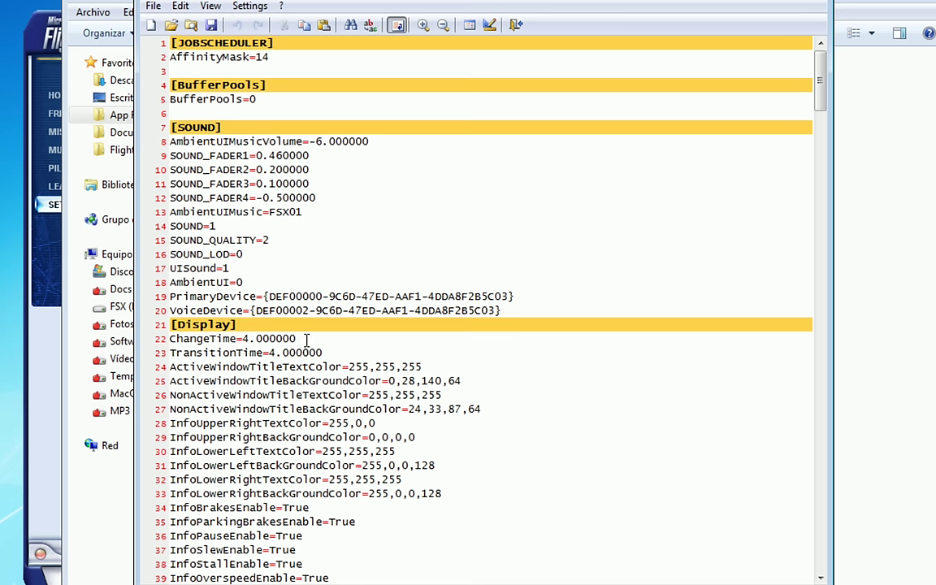
{"action": "key", "text": "ctrl+f"}
{"action": "key", "text": "BackSpace"}
{"action": "type", "text": "LOD_"}
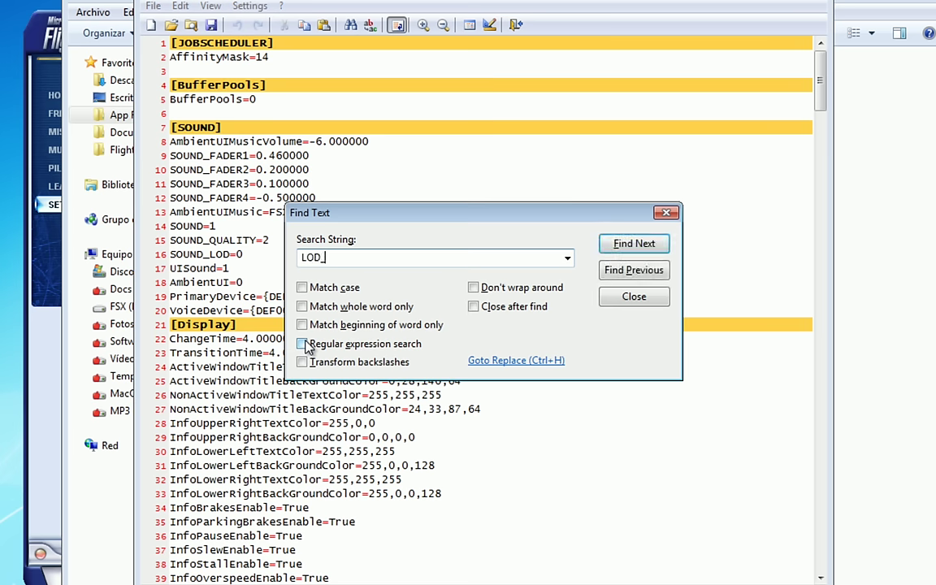
{"action": "key", "text": "Return"}
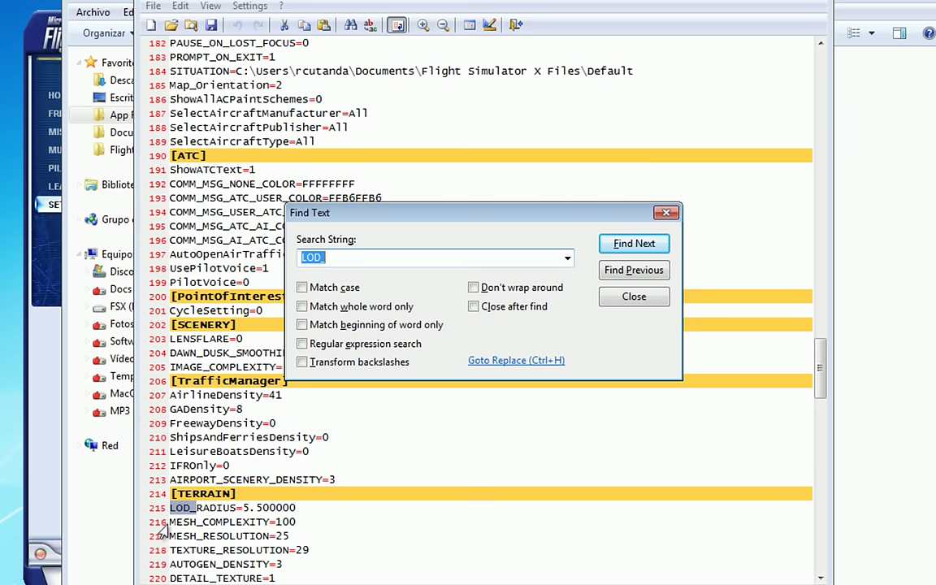
{"action": "key", "text": "Escape"}
{"action": "scroll", "coordinate": [252, 507], "scroll_direction": "down", "scroll_amount": 2}
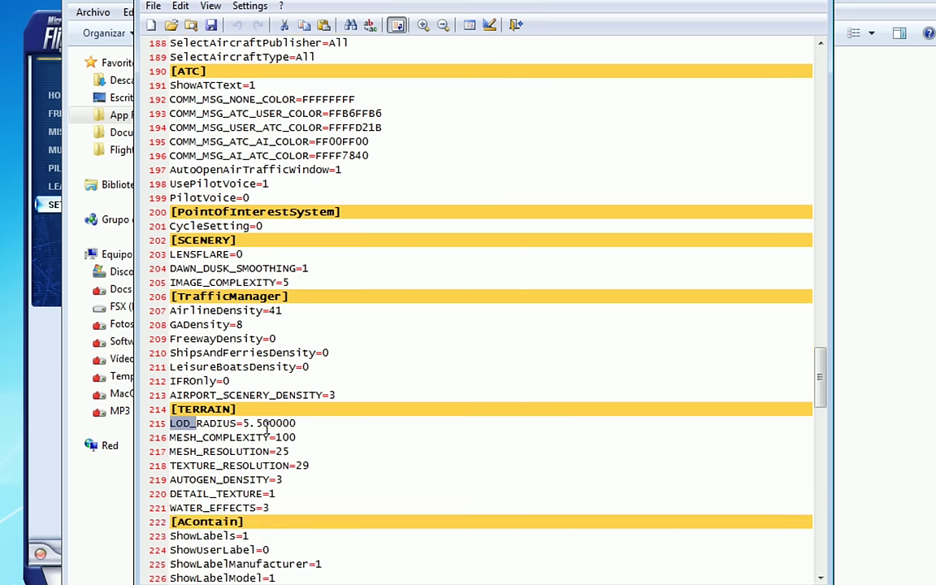
{"action": "double_click", "coordinate": [249, 422]}
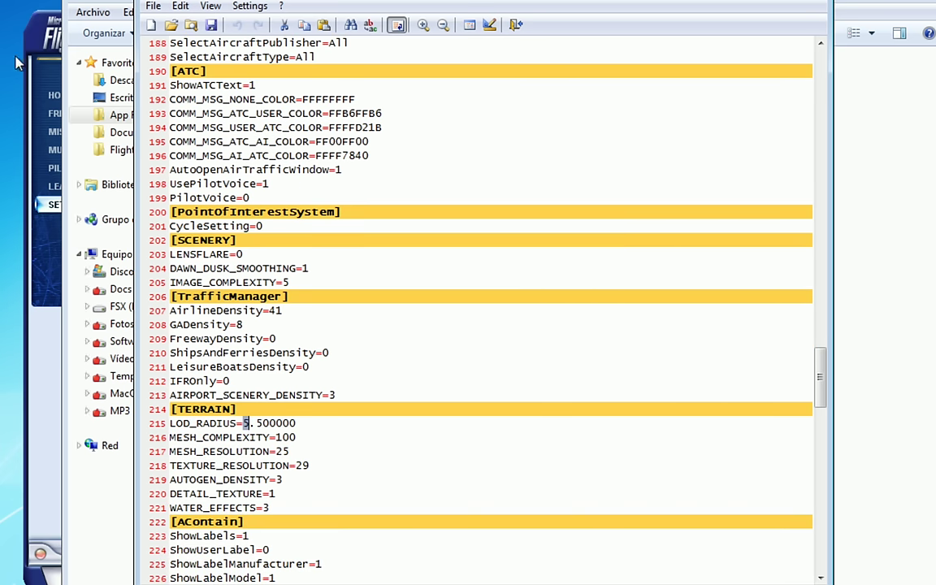
- Return to Flight Simulator X, try Normal scenery complexity, then set it to Extremely dense and keep autogen density at Dense
{"action": "left_click", "coordinate": [55, 195]}
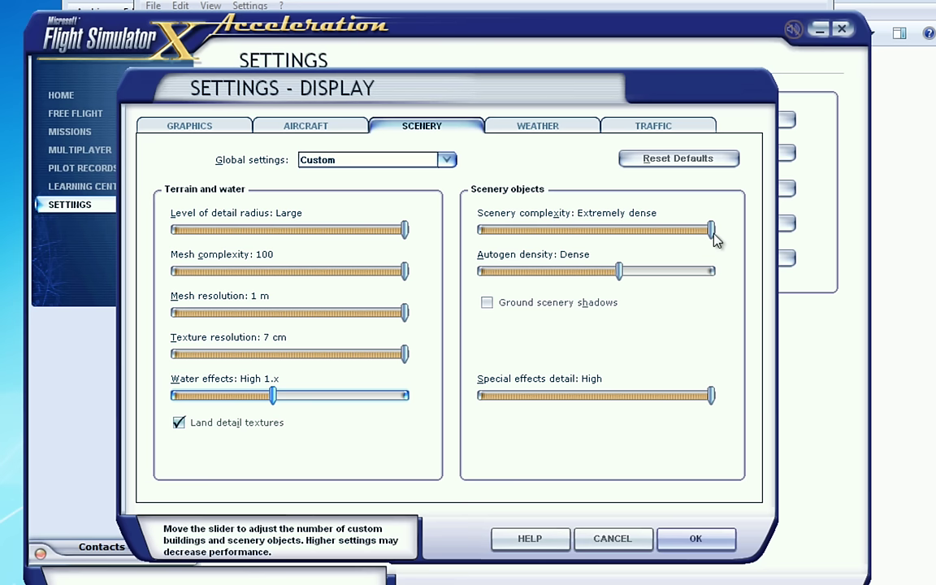
{"action": "left_click_drag", "start_coordinate": [711, 235], "coordinate": [592, 234]}
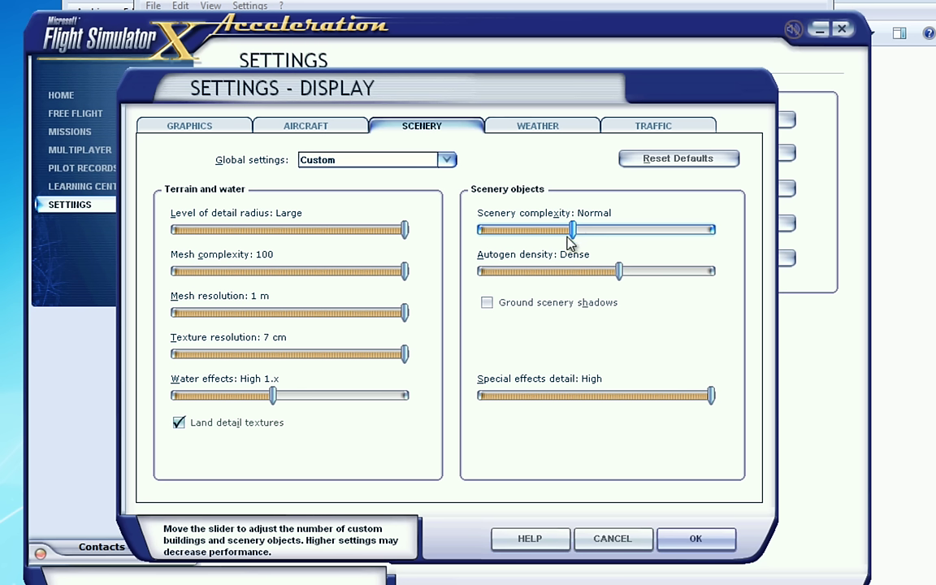
{"action": "left_click_drag", "start_coordinate": [573, 234], "coordinate": [710, 234]}
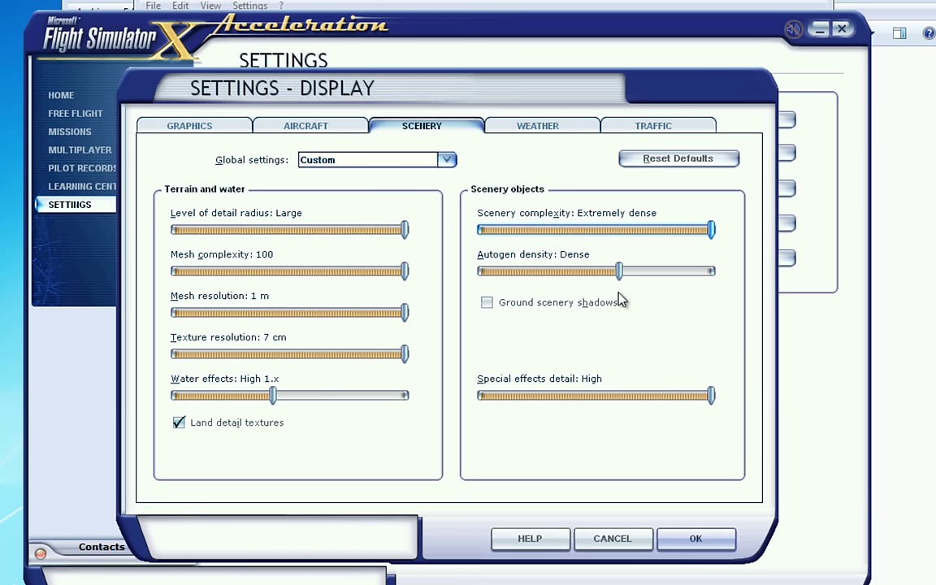
{"action": "mouse_move", "coordinate": [619, 271]}
{"action": "left_mouse_down"}
{"action": "mouse_move", "coordinate": [706, 276]}
{"action": "mouse_move", "coordinate": [618, 274]}
{"action": "left_mouse_up"}
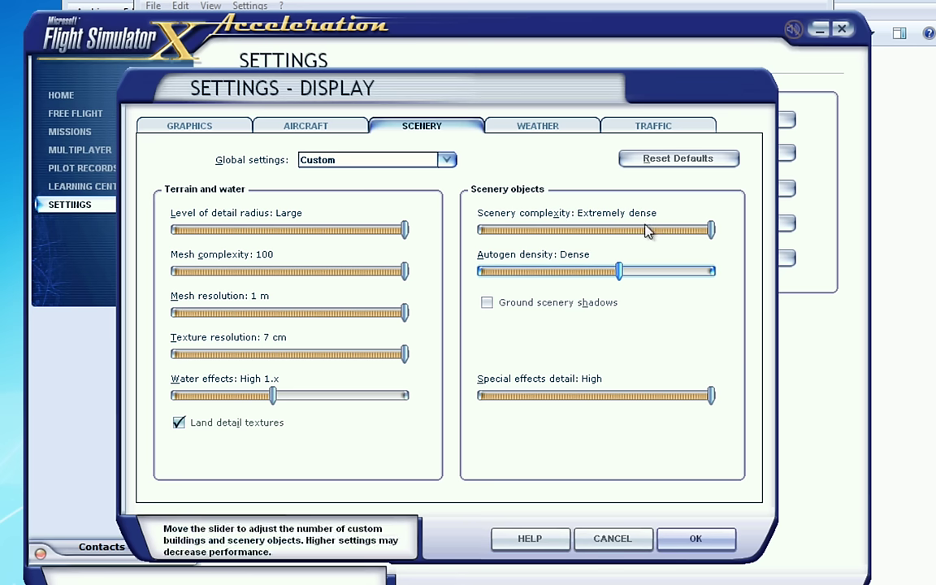
{"action": "left_click", "coordinate": [711, 231]}
{"action": "mouse_move", "coordinate": [711, 232]}
{"action": "left_mouse_down"}
{"action": "mouse_move", "coordinate": [587, 224]}
{"action": "mouse_move", "coordinate": [712, 230]}
{"action": "left_mouse_up"}
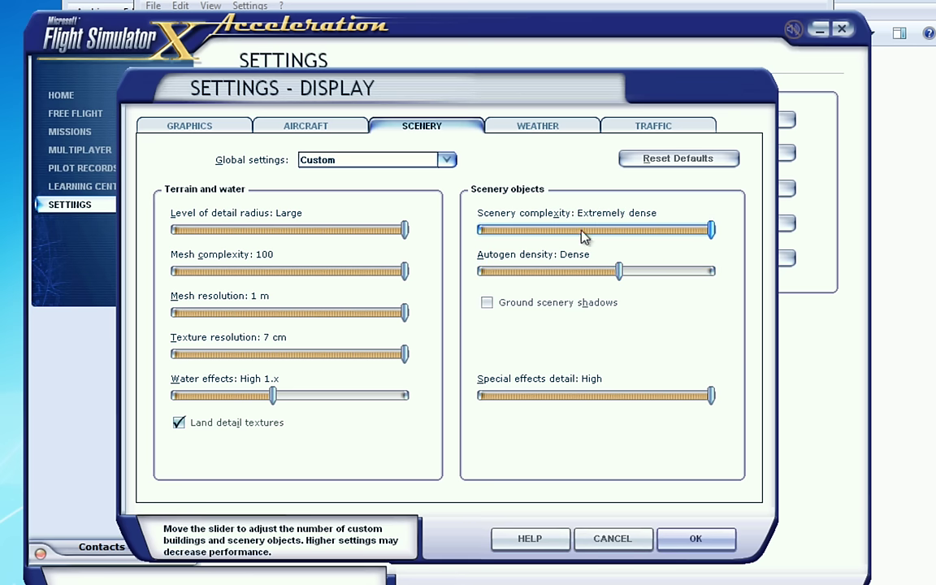
- Keep special effects detail at High and, in the weather settings, cloud draw distance at 80mi / 128km and cloud coverage density at Maximum
{"action": "left_click_drag", "start_coordinate": [713, 396], "coordinate": [748, 401]}
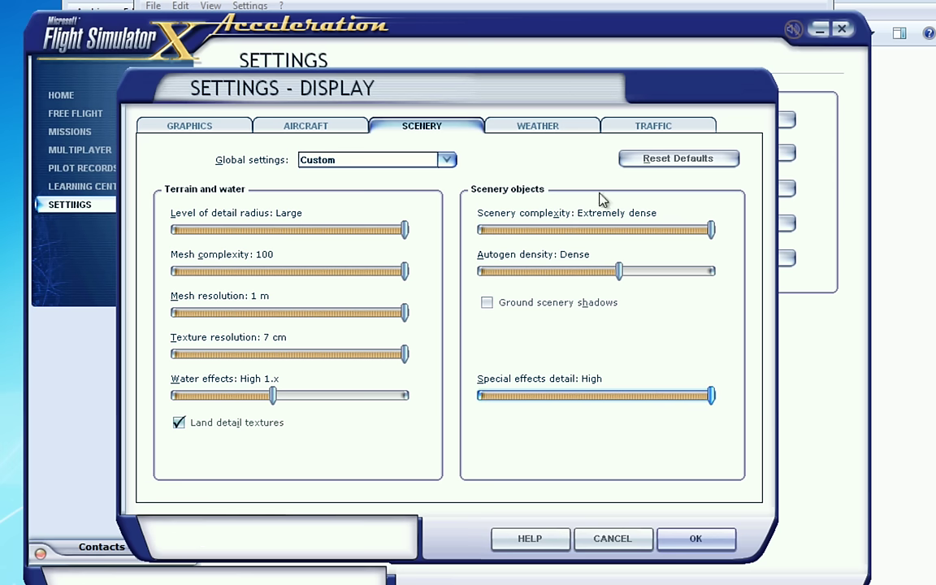
{"action": "left_click", "coordinate": [518, 126]}
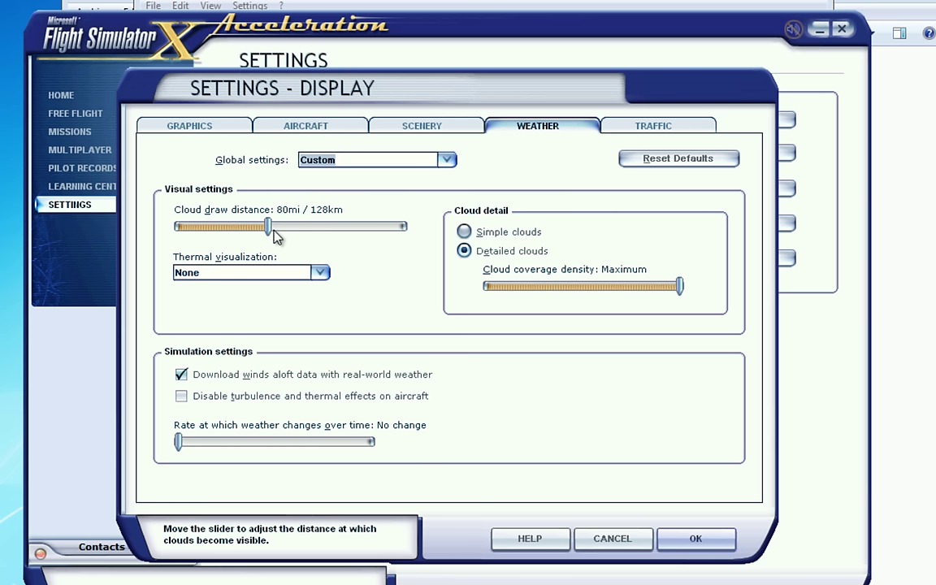
{"action": "mouse_move", "coordinate": [271, 236]}
{"action": "left_mouse_down"}
{"action": "mouse_move", "coordinate": [401, 232]}
{"action": "mouse_move", "coordinate": [278, 230]}
{"action": "left_mouse_up"}
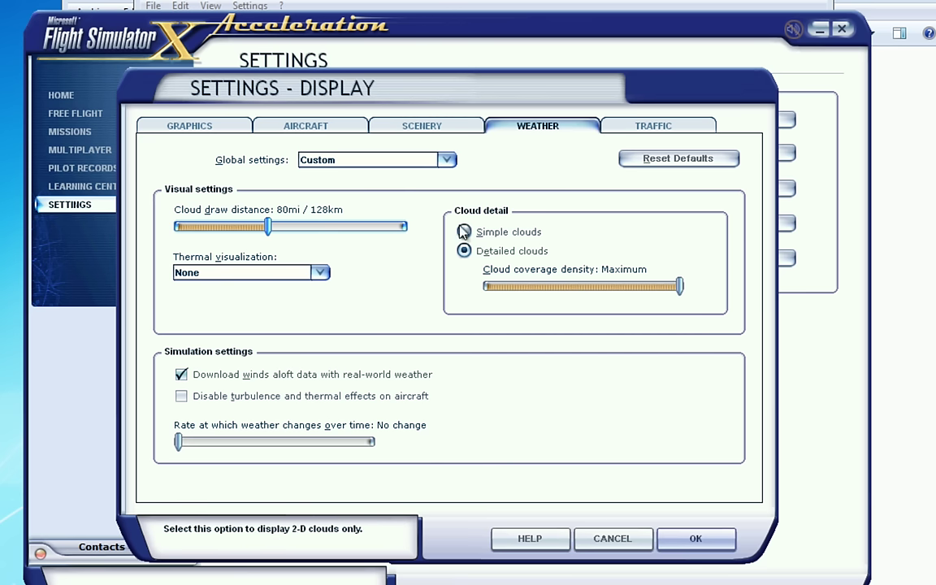
{"action": "left_click_drag", "start_coordinate": [673, 295], "coordinate": [717, 288]}
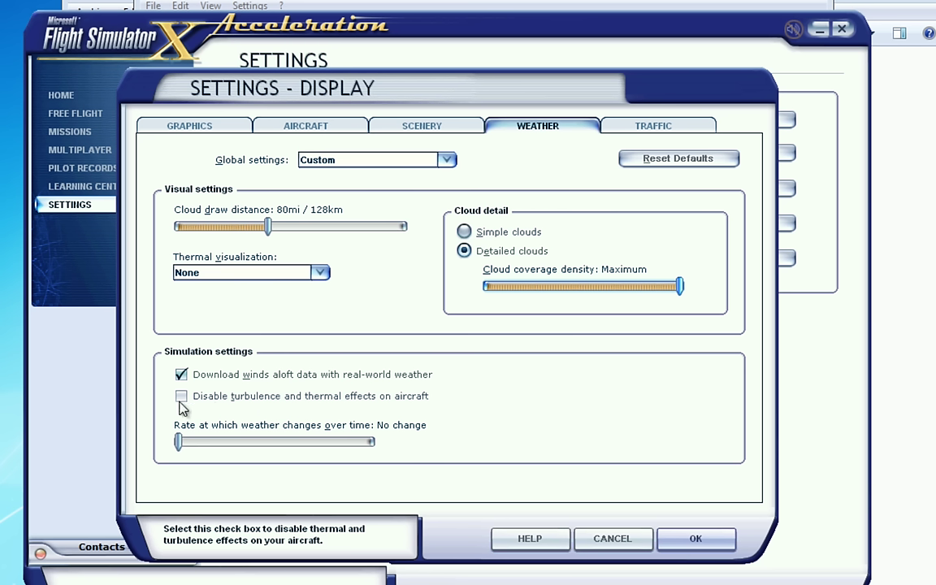
- Turn off aircraft labels and keep airport vehicle density at Medium in the traffic settings, and close the display settings without saving
{"action": "left_click", "coordinate": [659, 128]}
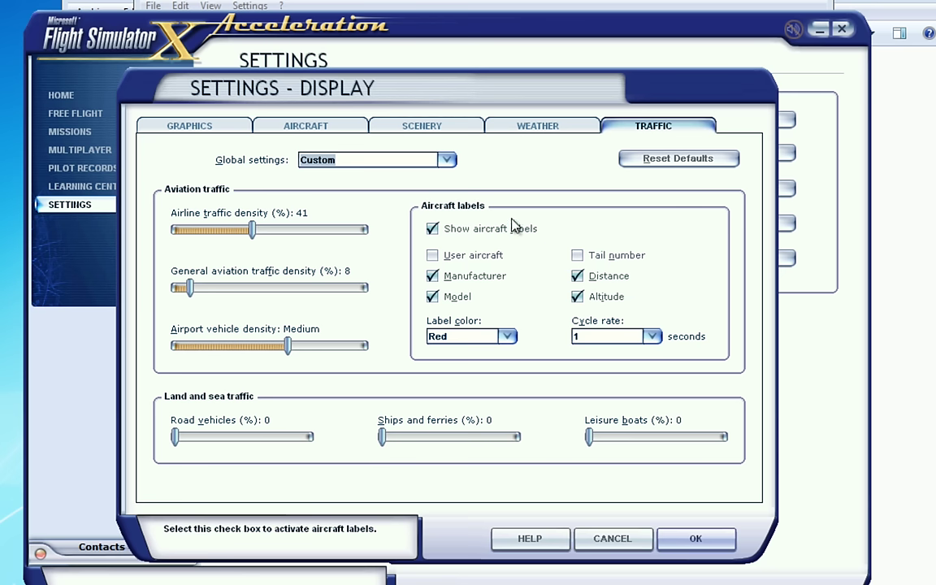
{"action": "left_click", "coordinate": [433, 230]}
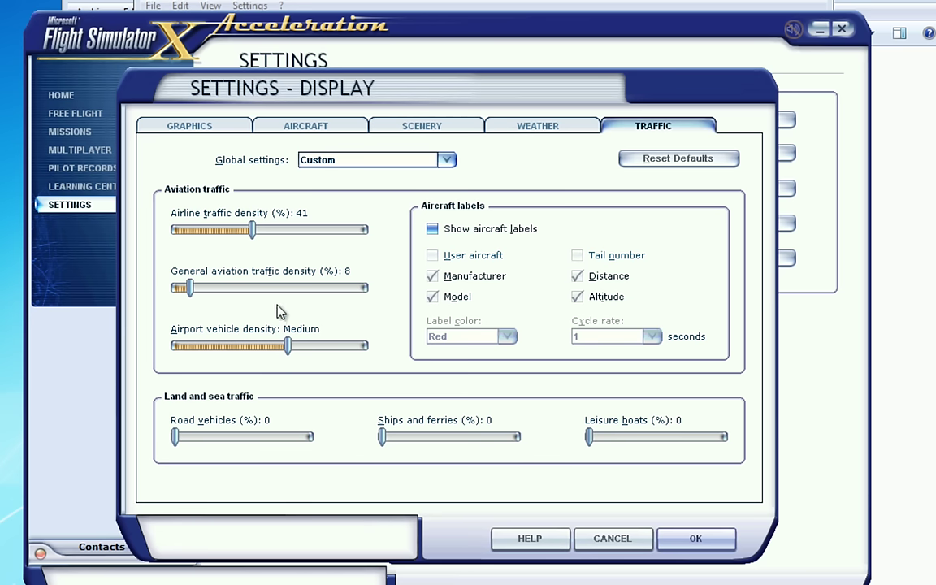
{"action": "mouse_move", "coordinate": [284, 351]}
{"action": "left_mouse_down"}
{"action": "mouse_move", "coordinate": [161, 347]}
{"action": "mouse_move", "coordinate": [296, 350]}
{"action": "left_mouse_up"}
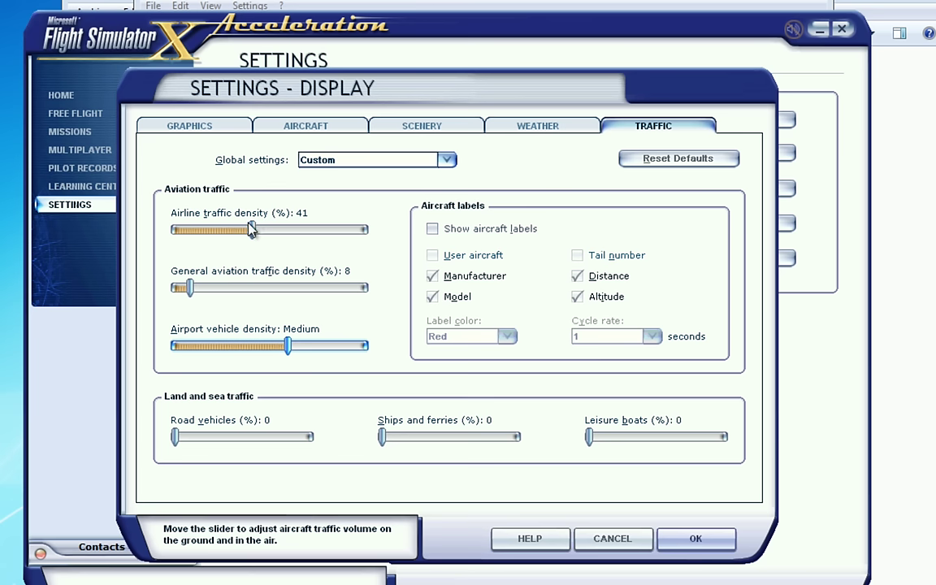
{"action": "left_click", "coordinate": [612, 550]}
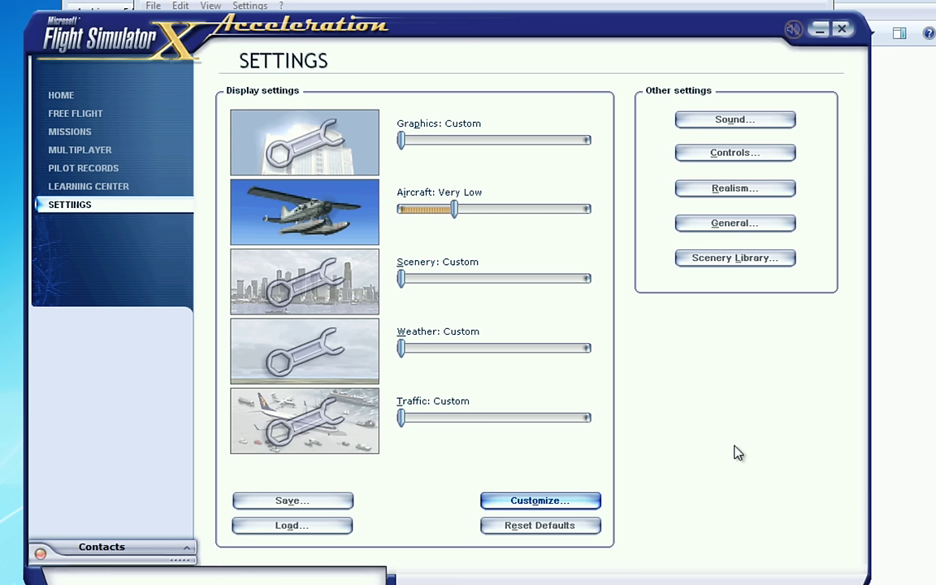
- Switch to fsx.CFG in the text editor and review the entries from [TrafficManager] and [TERRAIN] back up to the display and controls sections
{"action": "key", "text": "alt+Tab"}
{"action": "left_click", "coordinate": [348, 295]}
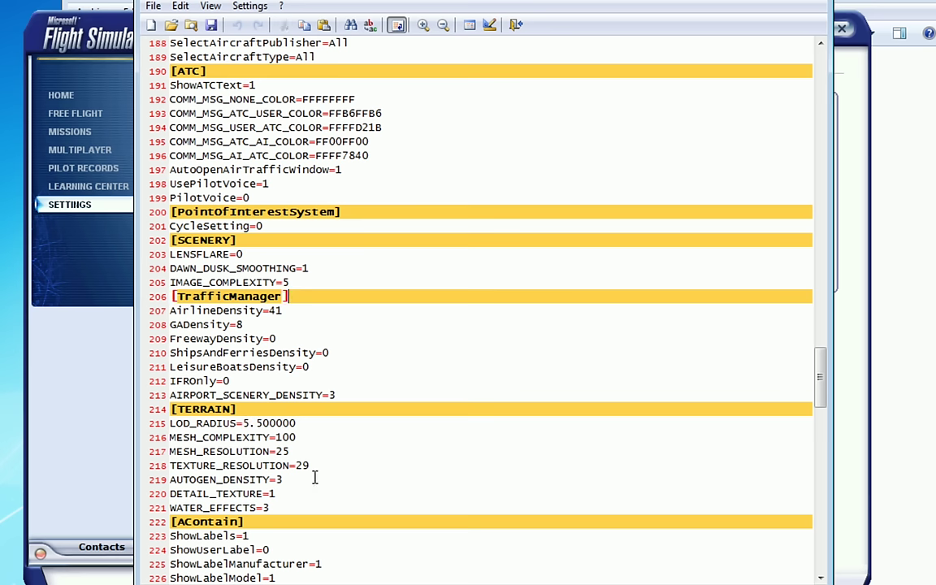
{"action": "left_click_drag", "start_coordinate": [363, 382], "coordinate": [157, 54]}
{"action": "left_click", "coordinate": [323, 271]}
{"action": "scroll", "coordinate": [378, 323], "scroll_direction": "up", "scroll_amount": 20}
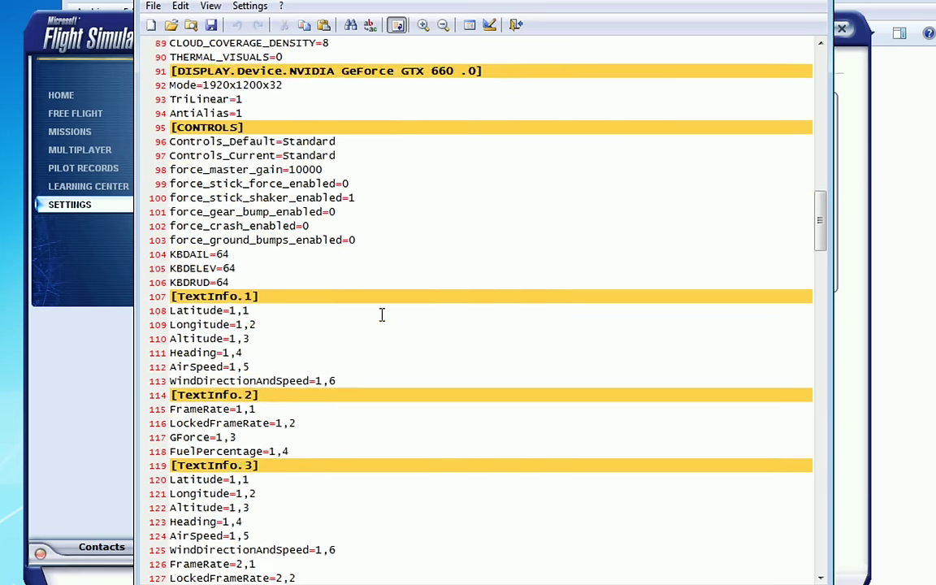